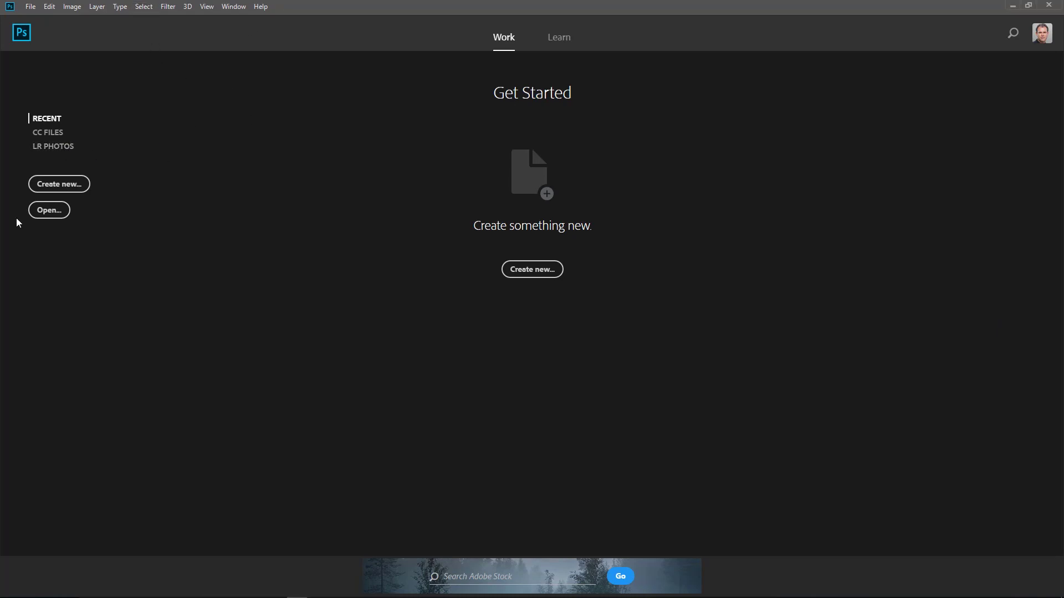
Show the LR Photos collection of Lightroom-synced photos and albums on the start screen
{"action": "left_click", "coordinate": [48, 149]}
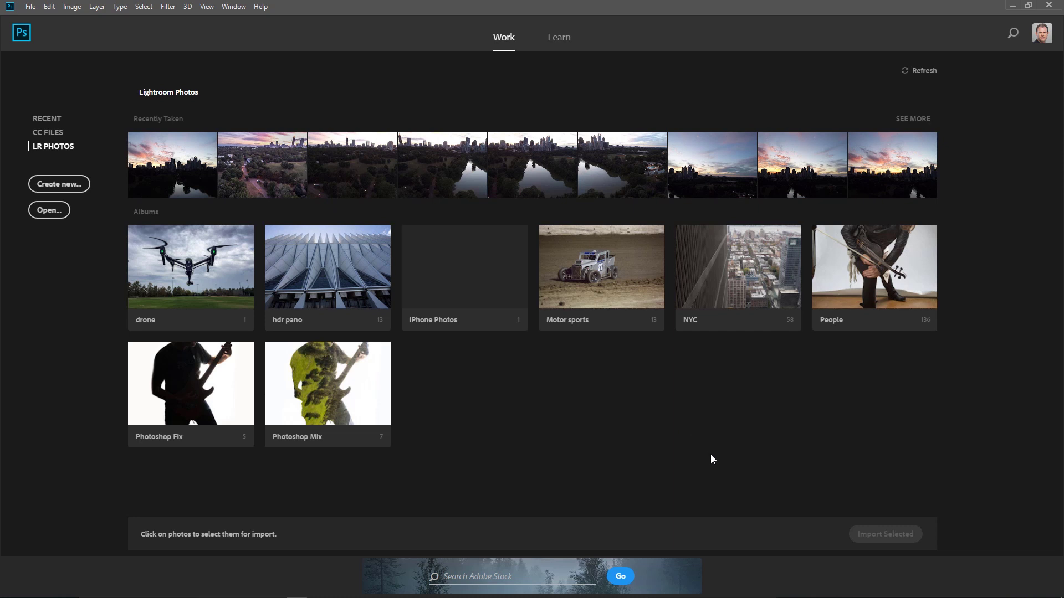
Open the Motor sports album and import the green dirt-bike jump photo into Camera Raw
{"action": "left_click", "coordinate": [608, 281]}
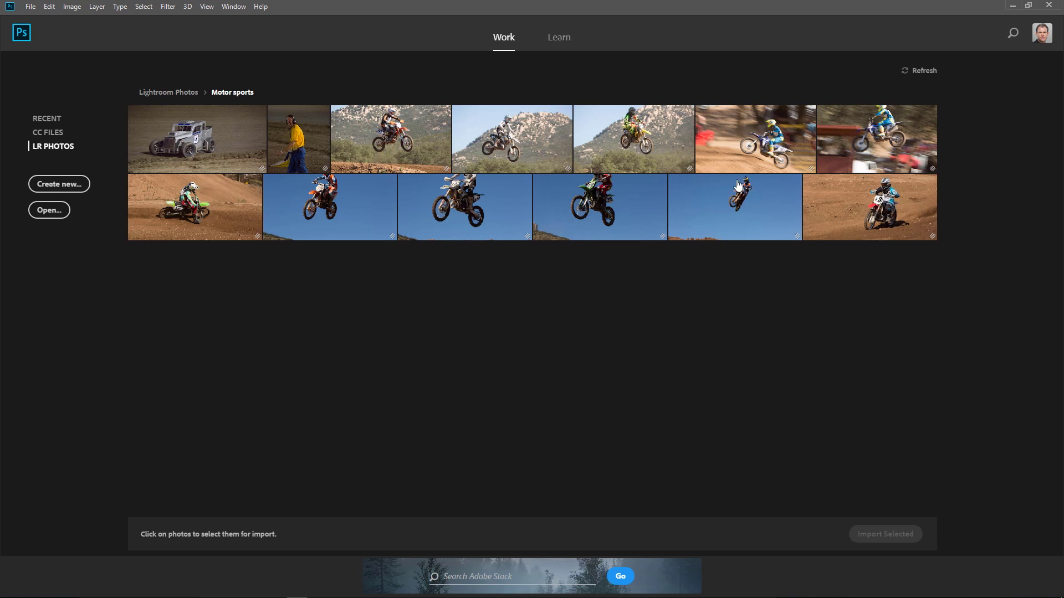
{"action": "left_click", "coordinate": [609, 209]}
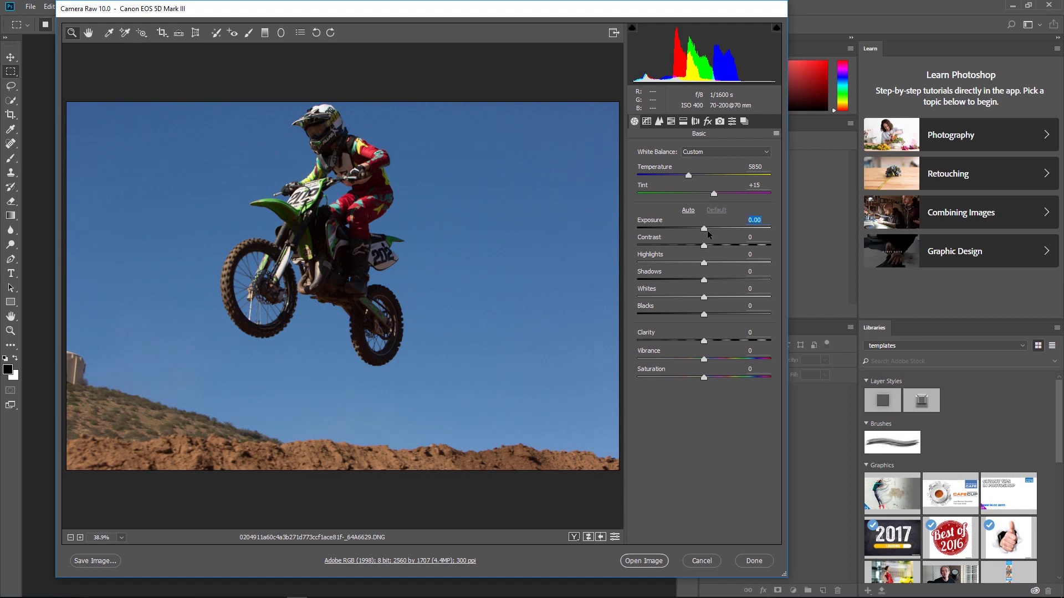
Brighten the motocross photo to +1.35 exposure, then switch to the Adjustment Brush
{"action": "left_click_drag", "start_coordinate": [704, 229], "coordinate": [723, 227]}
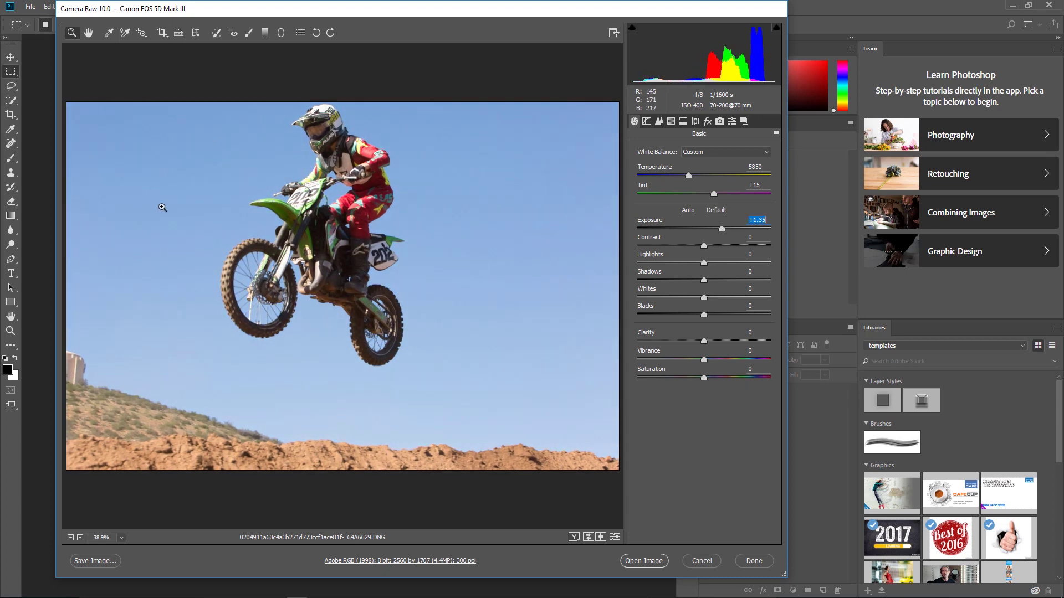
{"action": "left_click", "coordinate": [248, 35]}
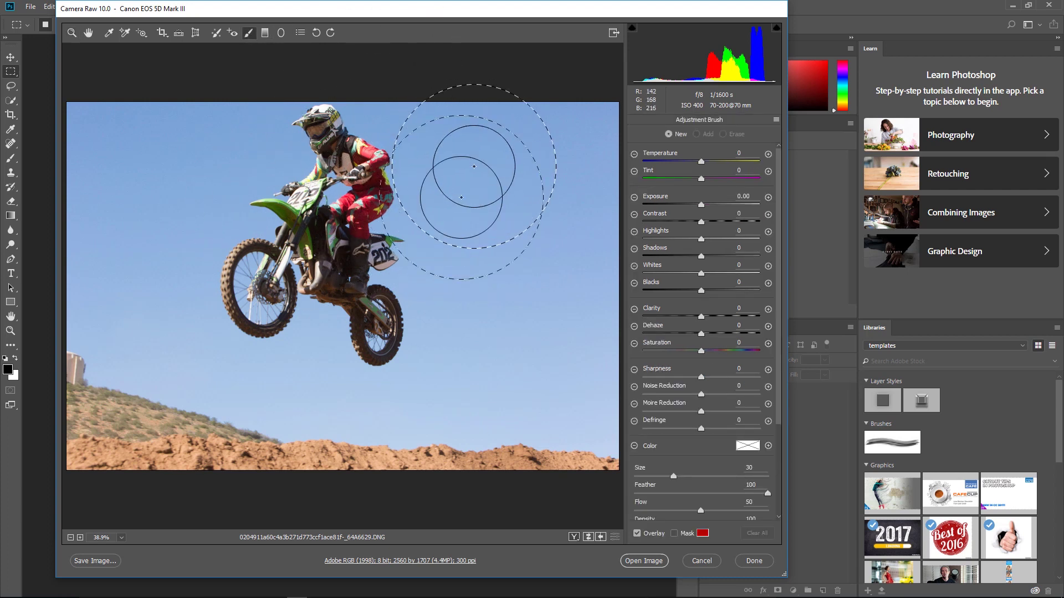
Paint an Adjustment Brush mask over the sky behind the rider, with the mask overlay shown
{"action": "left_click", "coordinate": [674, 534]}
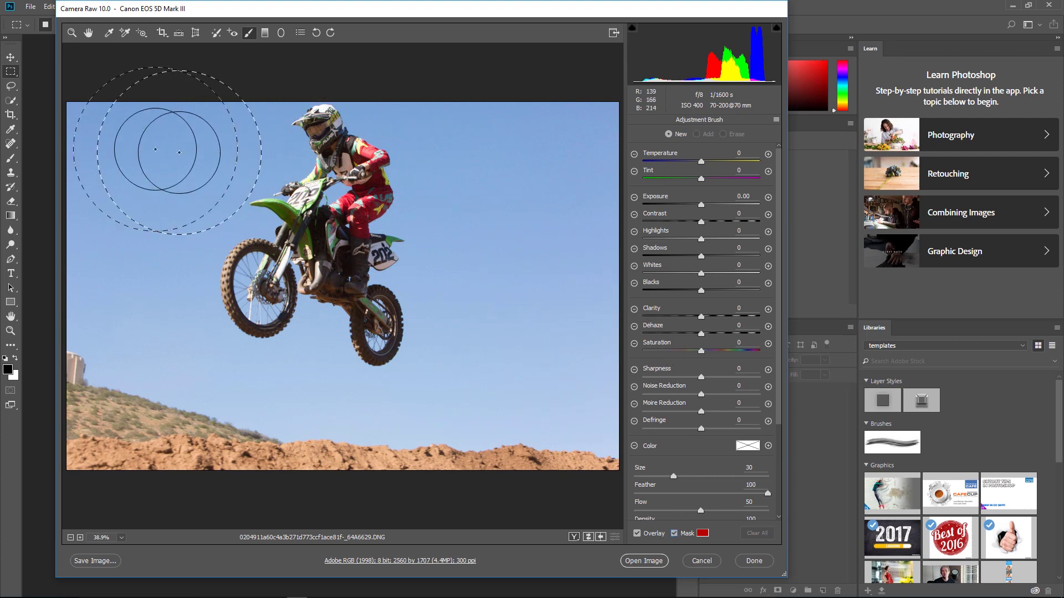
{"action": "mouse_move", "coordinate": [154, 141]}
{"action": "left_mouse_down"}
{"action": "mouse_move", "coordinate": [531, 152]}
{"action": "mouse_move", "coordinate": [107, 202]}
{"action": "mouse_move", "coordinate": [606, 360]}
{"action": "mouse_move", "coordinate": [130, 356]}
{"action": "mouse_move", "coordinate": [95, 324]}
{"action": "left_mouse_up"}
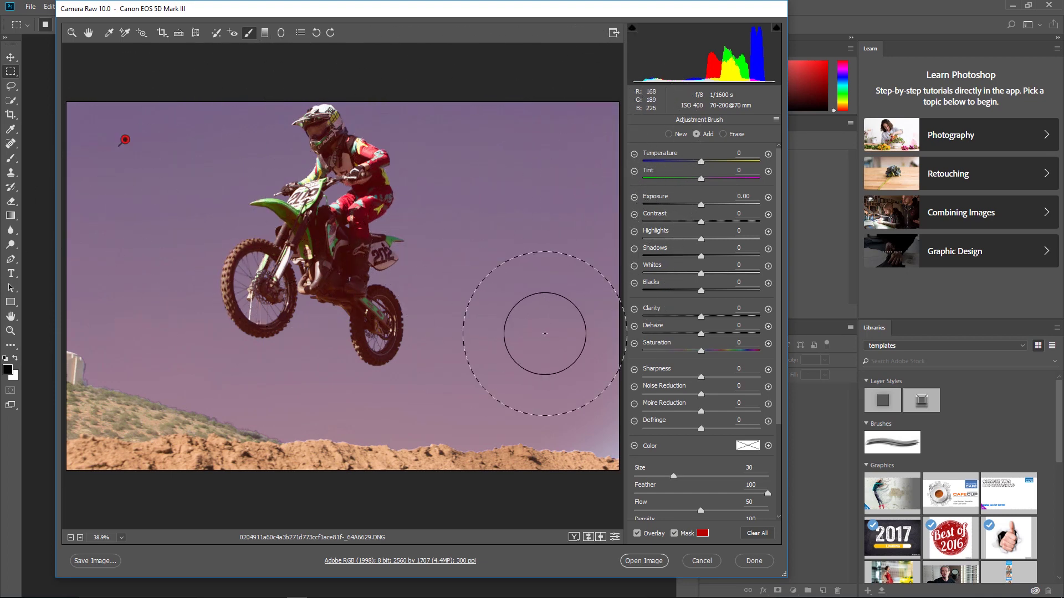
{"action": "scroll", "coordinate": [780, 330], "scroll_direction": "down", "scroll_amount": 5}
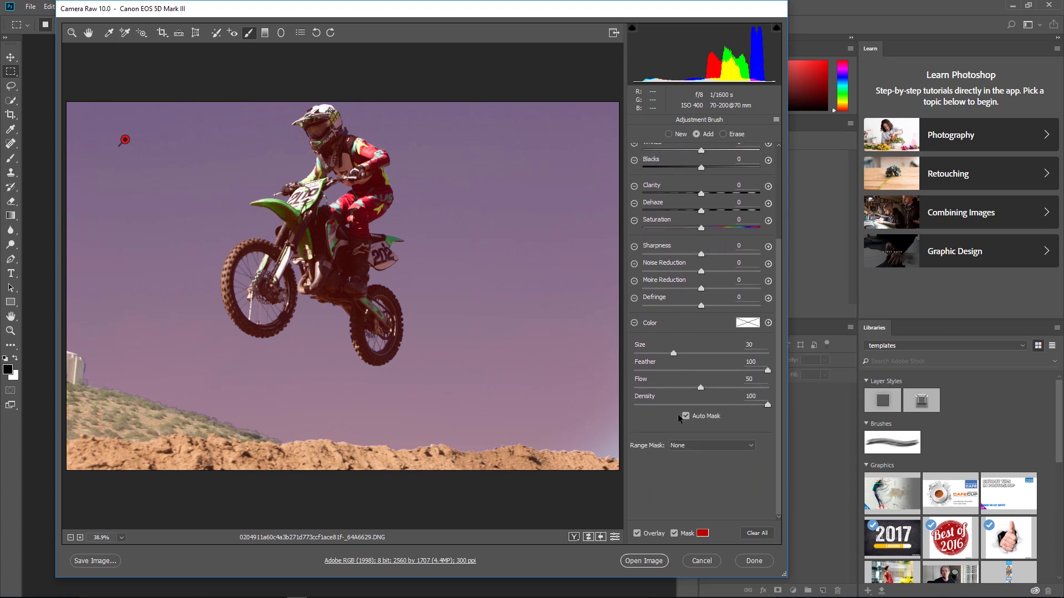
{"action": "left_click", "coordinate": [688, 444]}
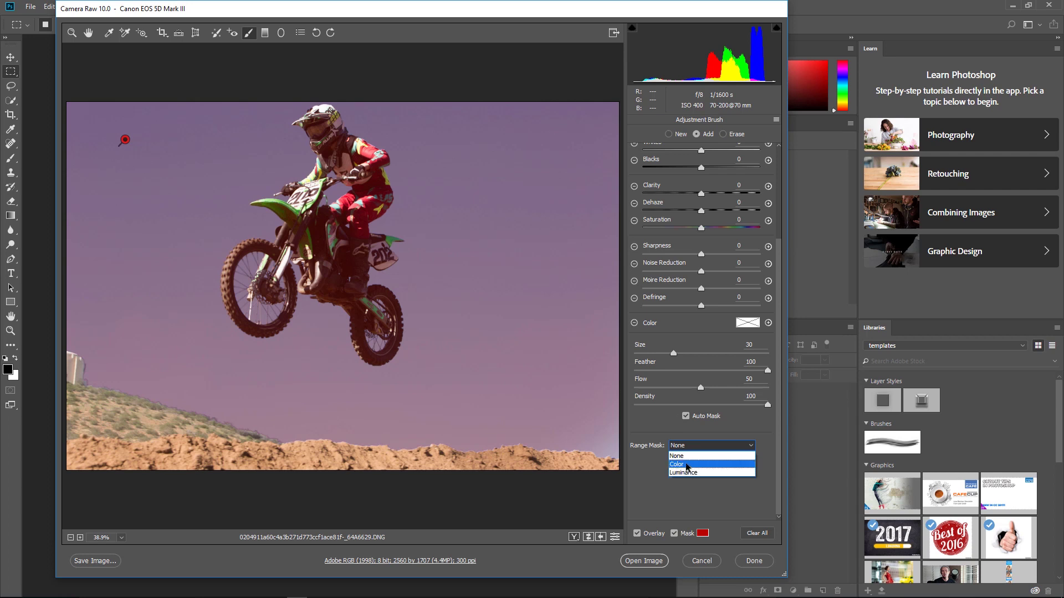
Restrict the sky mask to a Color range sampled from the sky, with Color Range 44
{"action": "left_click", "coordinate": [687, 466]}
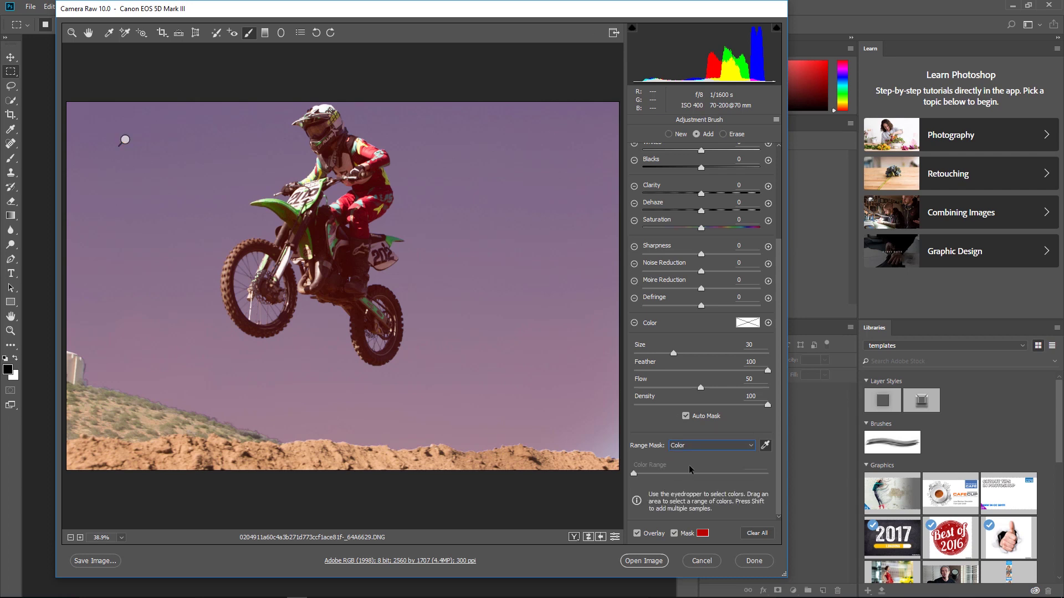
{"action": "left_click", "coordinate": [766, 447]}
{"action": "left_click_drag", "start_coordinate": [470, 199], "coordinate": [490, 411]}
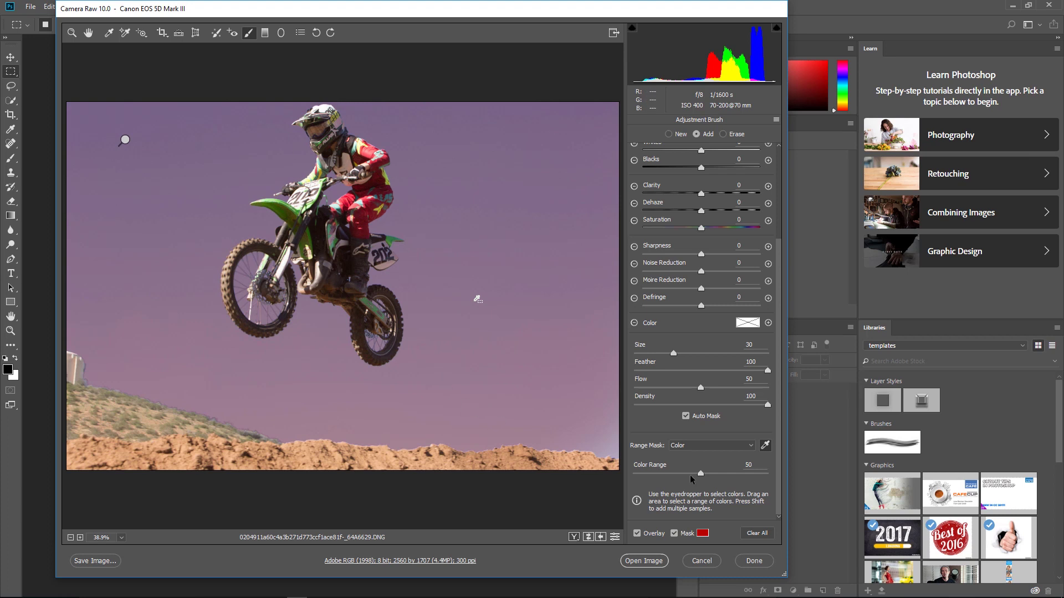
{"action": "left_click_drag", "start_coordinate": [701, 478], "coordinate": [696, 482]}
Hide the mask overlay and darken the masked sky to -1.60 local exposure
{"action": "left_click", "coordinate": [674, 533]}
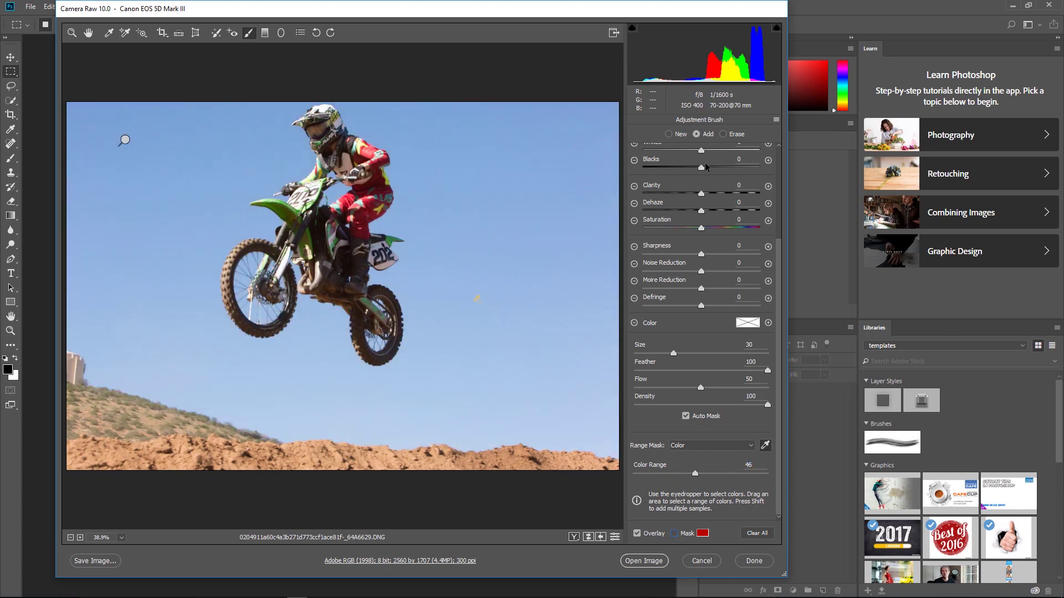
{"action": "left_click_drag", "start_coordinate": [780, 263], "coordinate": [781, 159]}
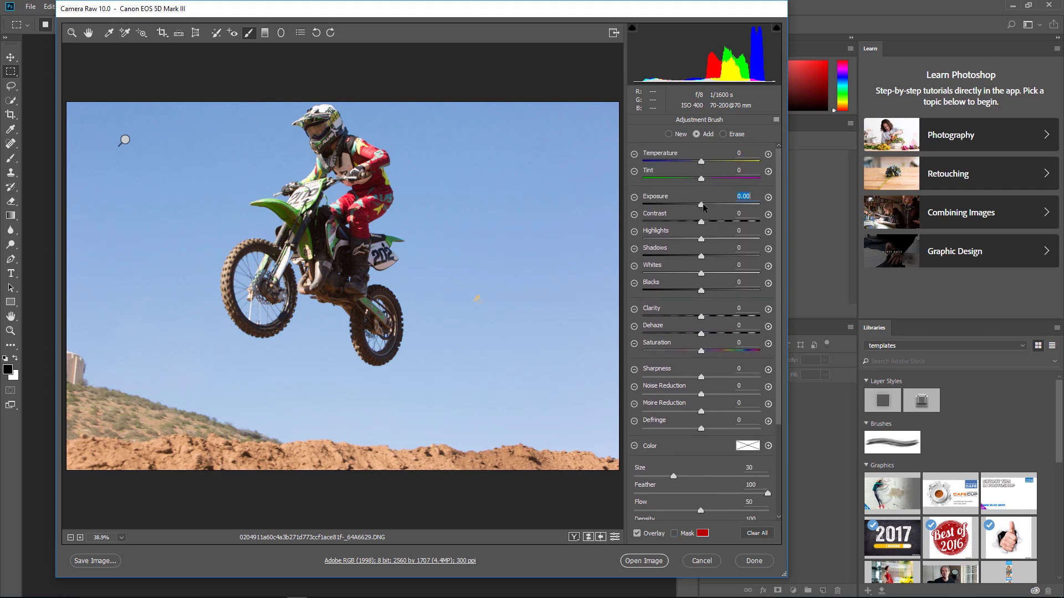
{"action": "left_click_drag", "start_coordinate": [704, 207], "coordinate": [681, 209]}
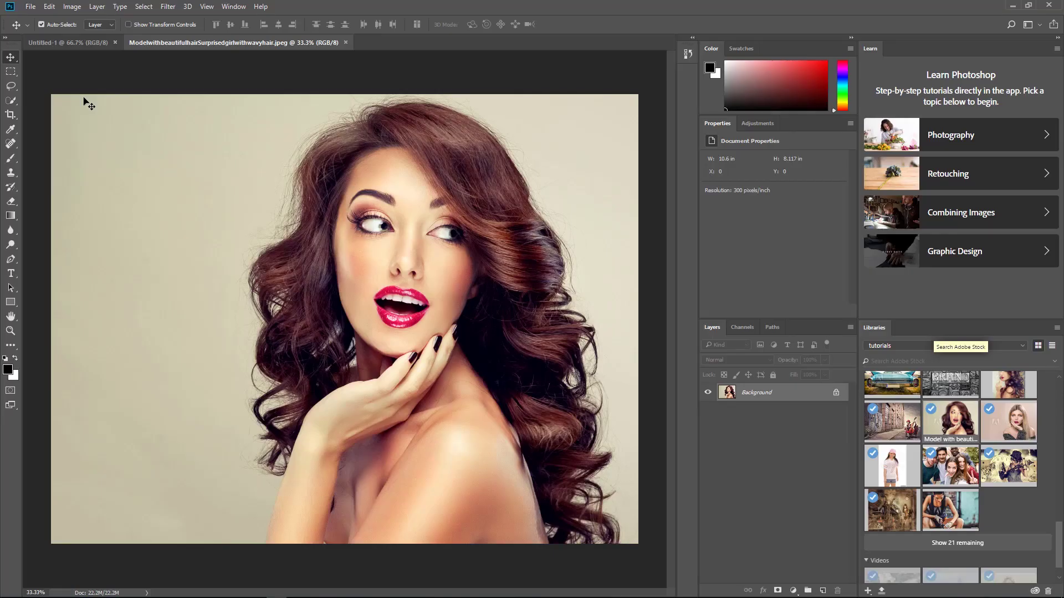
Quick-select the beige backdrop on both sides of the hair and open it in Select and Mask
{"action": "left_click", "coordinate": [10, 102]}
{"action": "left_click_drag", "start_coordinate": [126, 419], "coordinate": [94, 163]}
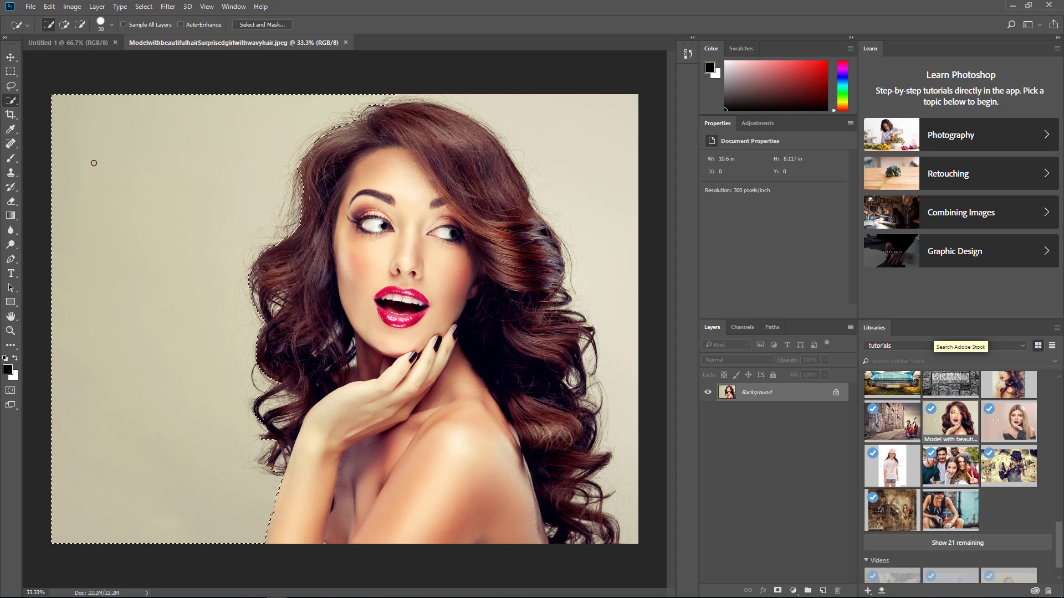
{"action": "left_click_drag", "start_coordinate": [553, 83], "coordinate": [613, 175]}
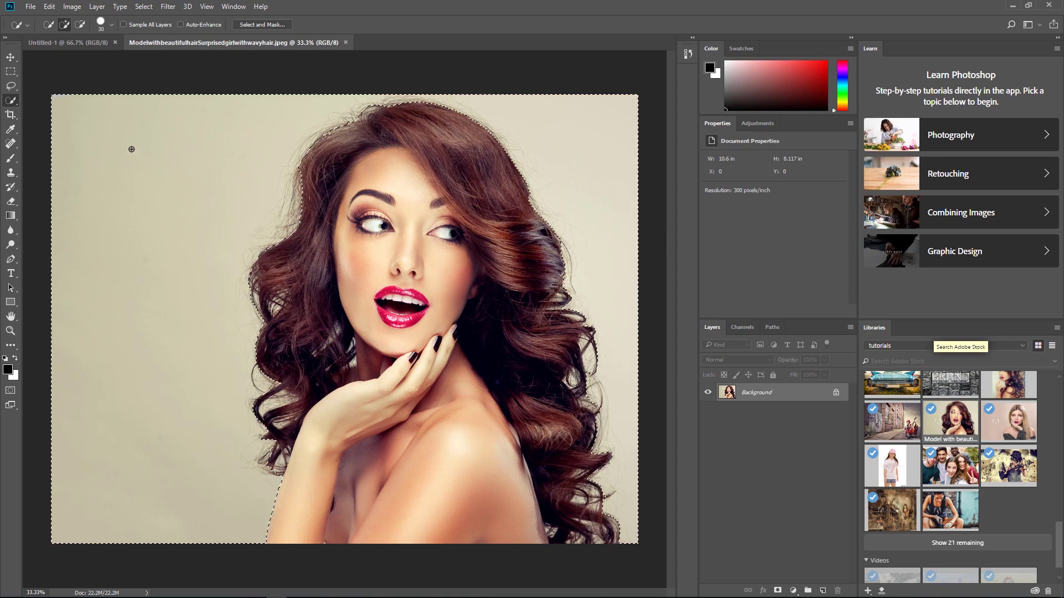
{"action": "left_click", "coordinate": [258, 24]}
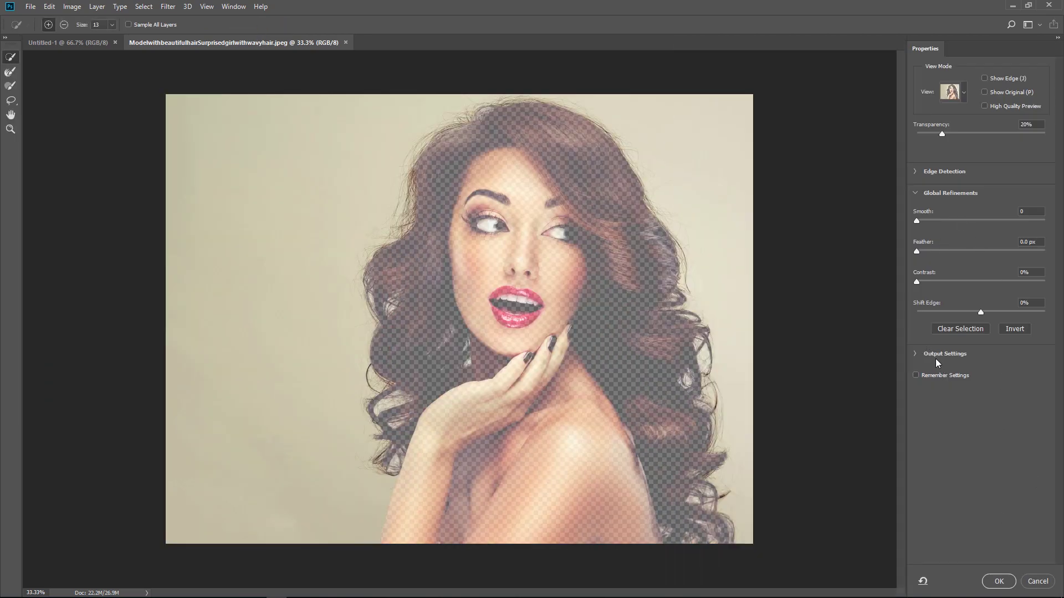
Invert the selection to the woman and raise the preview transparency to 54%
{"action": "left_click", "coordinate": [918, 353]}
{"action": "left_click", "coordinate": [1018, 332]}
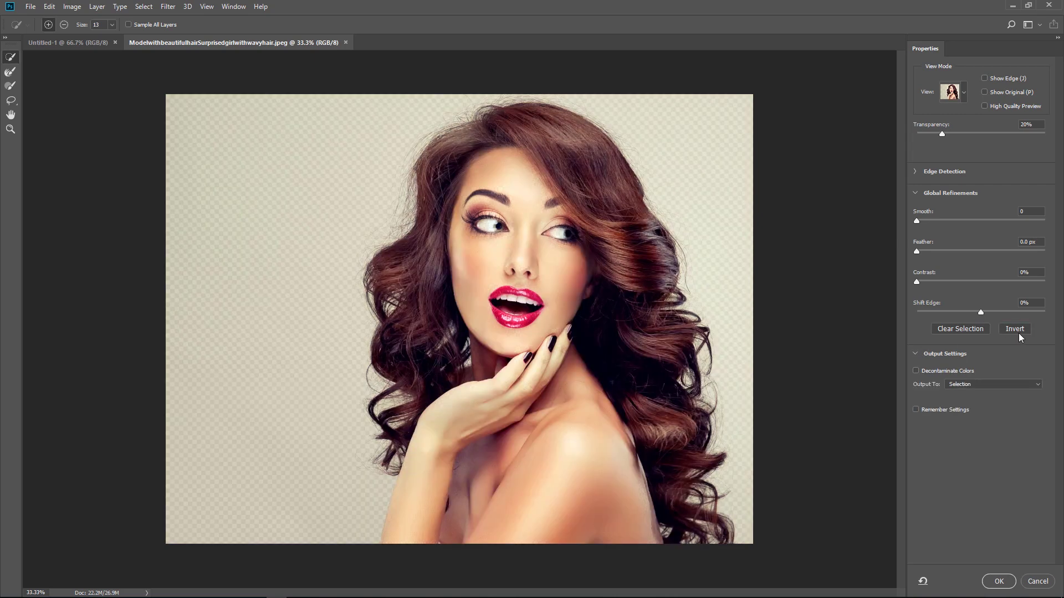
{"action": "left_click_drag", "start_coordinate": [942, 131], "coordinate": [1020, 132]}
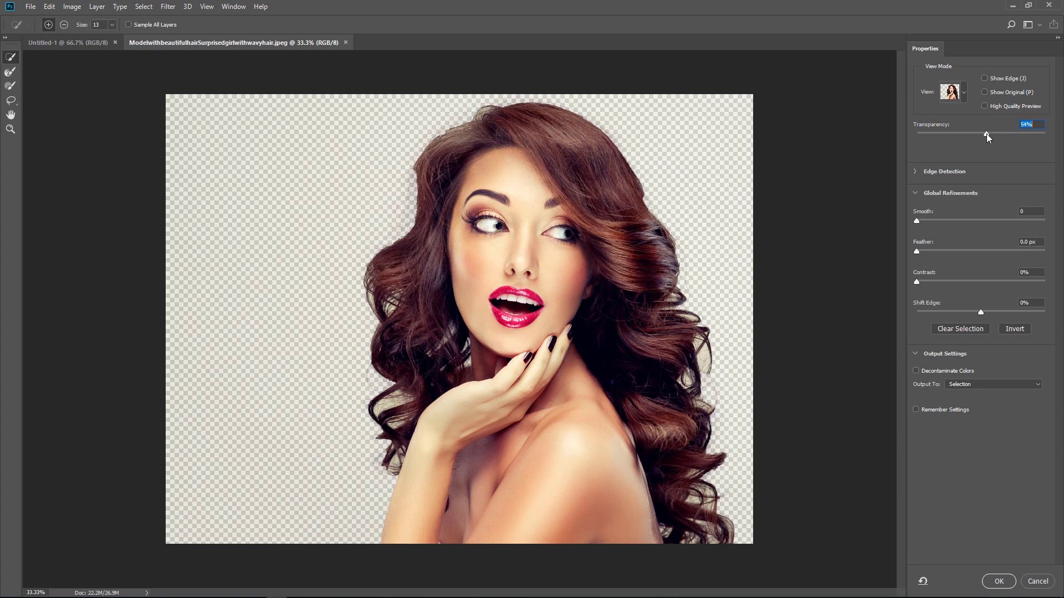
Set the Edge Detection radius to 18 px, checking it with Show Edge
{"action": "left_click", "coordinate": [984, 77]}
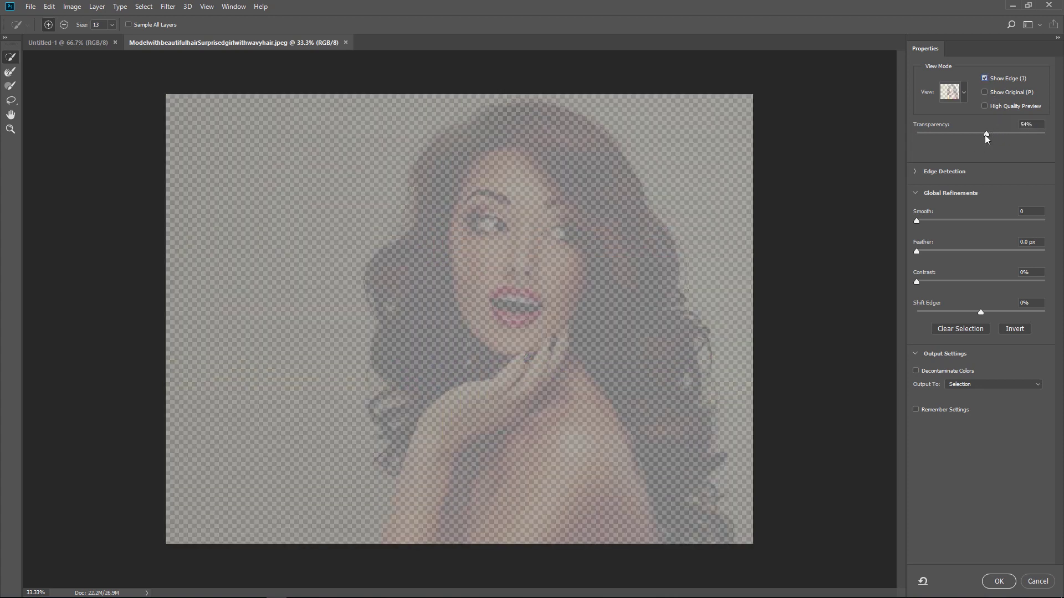
{"action": "left_click", "coordinate": [916, 172]}
{"action": "left_click", "coordinate": [920, 199]}
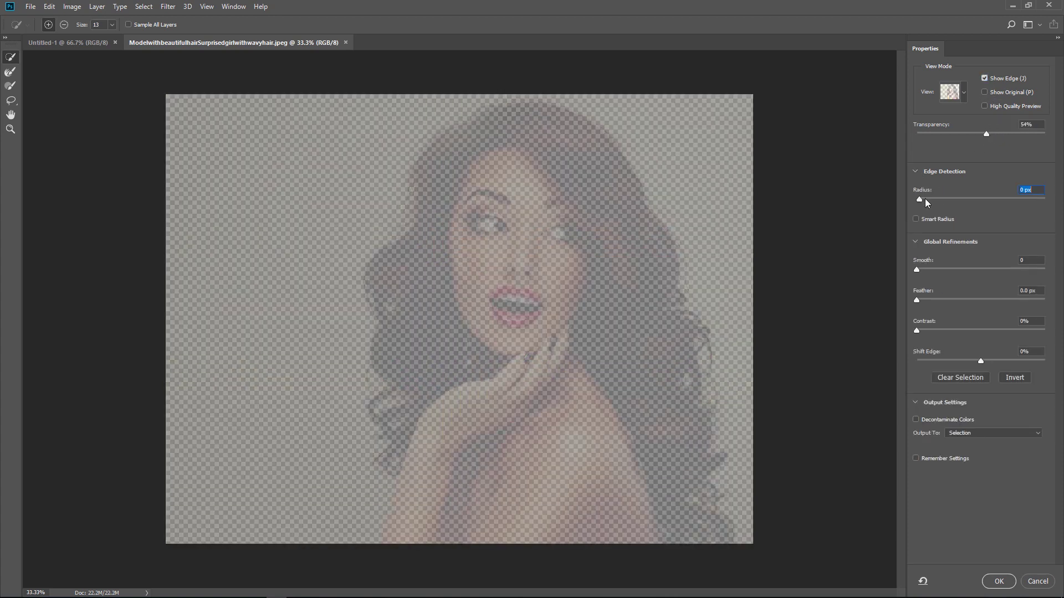
{"action": "left_click_drag", "start_coordinate": [966, 203], "coordinate": [974, 200]}
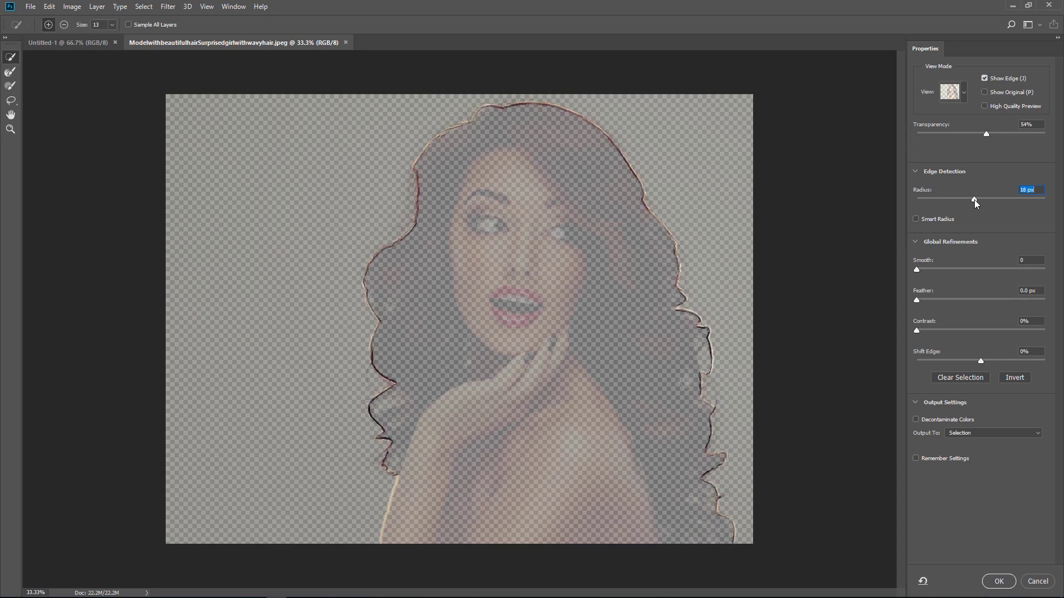
{"action": "left_click", "coordinate": [984, 78]}
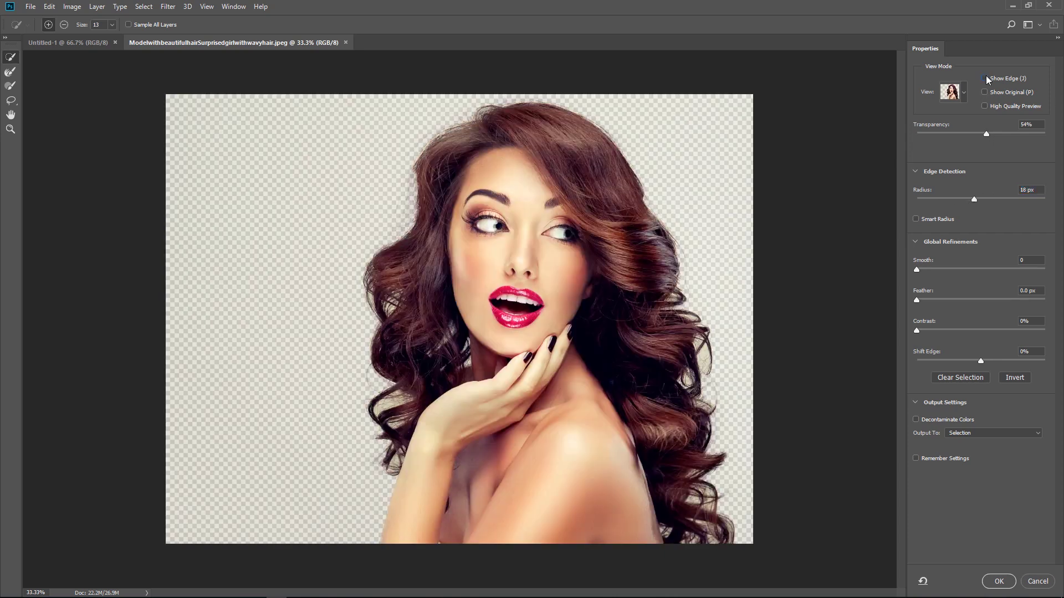
{"action": "left_click", "coordinate": [10, 71]}
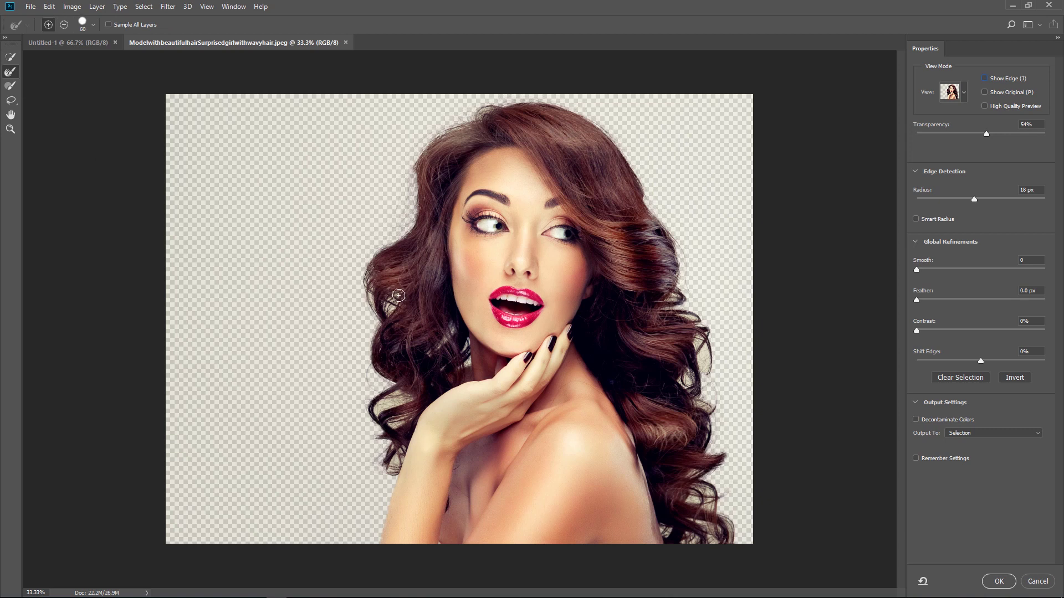
Enlarge the Refine Edge Brush to 70 and paint along the left, top, right and lower hair edges
{"action": "key", "text": "bracketright"}
{"action": "key", "text": "bracketright"}
{"action": "key", "text": "bracketright"}
{"action": "mouse_move", "coordinate": [374, 309]}
{"action": "left_mouse_down"}
{"action": "mouse_move", "coordinate": [370, 263]}
{"action": "mouse_move", "coordinate": [389, 306]}
{"action": "mouse_move", "coordinate": [368, 411]}
{"action": "mouse_move", "coordinate": [389, 410]}
{"action": "mouse_move", "coordinate": [409, 443]}
{"action": "mouse_move", "coordinate": [393, 484]}
{"action": "mouse_move", "coordinate": [393, 453]}
{"action": "mouse_move", "coordinate": [393, 498]}
{"action": "mouse_move", "coordinate": [418, 447]}
{"action": "mouse_move", "coordinate": [384, 509]}
{"action": "mouse_move", "coordinate": [402, 426]}
{"action": "mouse_move", "coordinate": [445, 348]}
{"action": "mouse_move", "coordinate": [464, 364]}
{"action": "mouse_move", "coordinate": [443, 344]}
{"action": "left_mouse_up"}
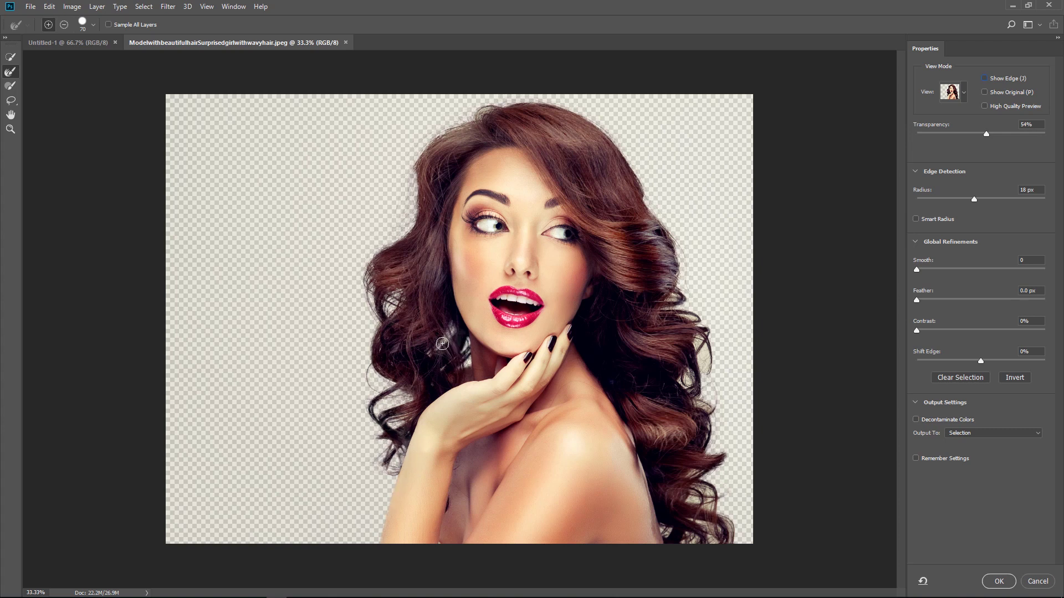
{"action": "mouse_move", "coordinate": [492, 106]}
{"action": "left_mouse_down"}
{"action": "mouse_move", "coordinate": [519, 102]}
{"action": "mouse_move", "coordinate": [587, 121]}
{"action": "mouse_move", "coordinate": [644, 182]}
{"action": "mouse_move", "coordinate": [710, 359]}
{"action": "mouse_move", "coordinate": [721, 484]}
{"action": "mouse_move", "coordinate": [710, 512]}
{"action": "mouse_move", "coordinate": [730, 546]}
{"action": "mouse_move", "coordinate": [690, 538]}
{"action": "mouse_move", "coordinate": [707, 362]}
{"action": "mouse_move", "coordinate": [692, 387]}
{"action": "mouse_move", "coordinate": [717, 341]}
{"action": "mouse_move", "coordinate": [679, 309]}
{"action": "mouse_move", "coordinate": [670, 229]}
{"action": "mouse_move", "coordinate": [640, 184]}
{"action": "mouse_move", "coordinate": [532, 113]}
{"action": "mouse_move", "coordinate": [426, 148]}
{"action": "mouse_move", "coordinate": [400, 237]}
{"action": "mouse_move", "coordinate": [367, 285]}
{"action": "mouse_move", "coordinate": [379, 406]}
{"action": "left_mouse_up"}
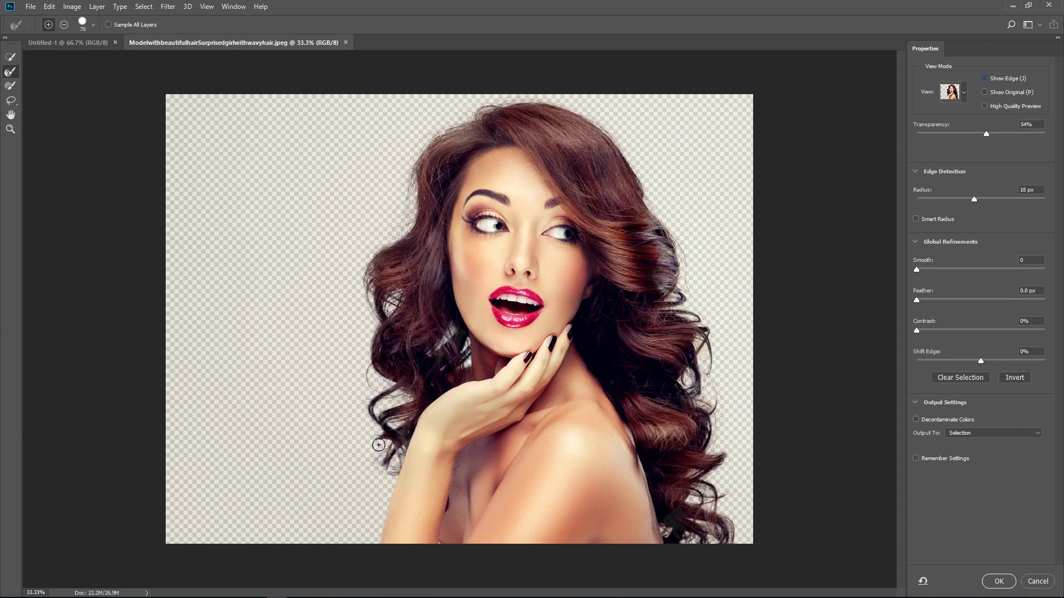
{"action": "left_click_drag", "start_coordinate": [379, 445], "coordinate": [389, 492]}
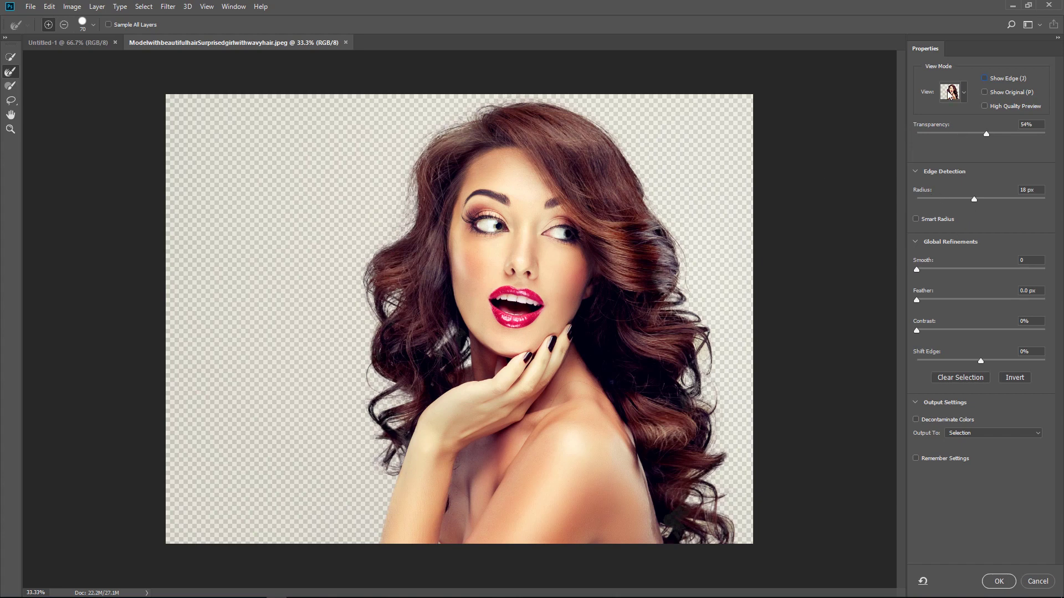
Use a 23 px Smart Radius with Decontaminate Colors and output the model to a new masked layer
{"action": "left_click", "coordinate": [985, 78]}
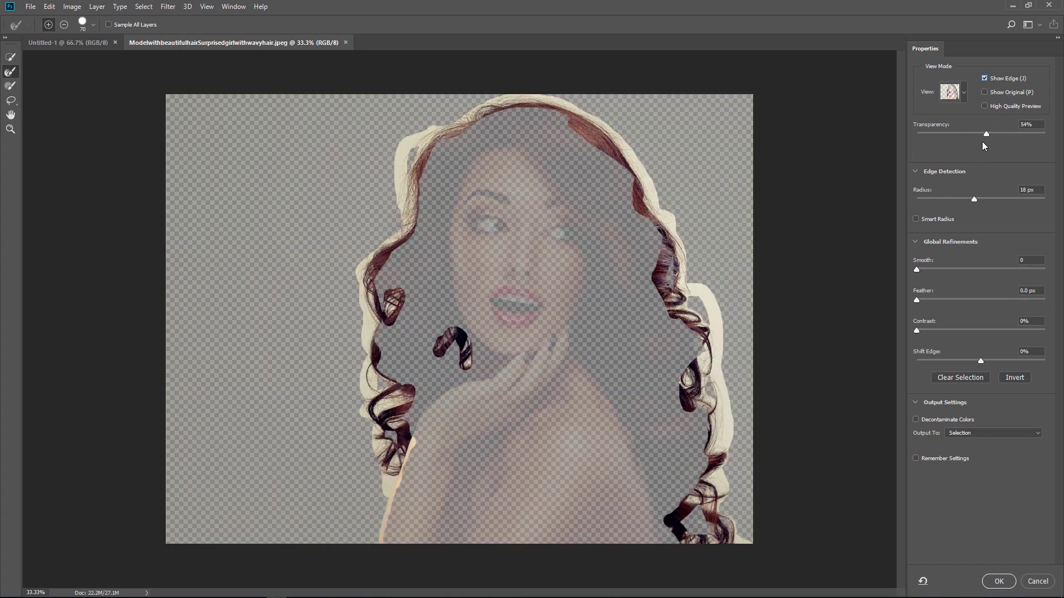
{"action": "left_click_drag", "start_coordinate": [976, 198], "coordinate": [950, 198]}
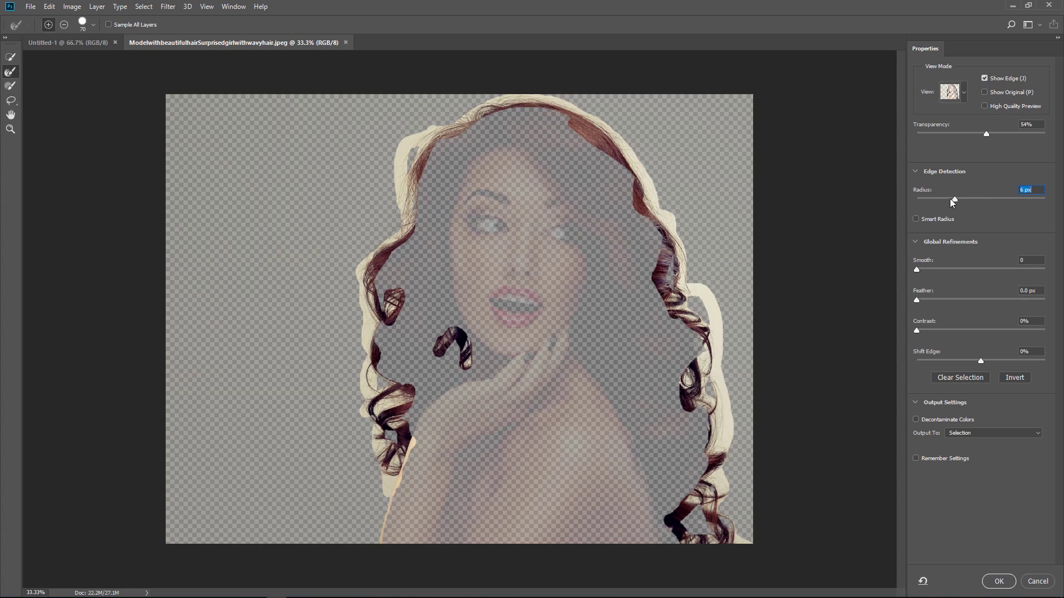
{"action": "left_click", "coordinate": [977, 200]}
{"action": "left_click", "coordinate": [923, 219]}
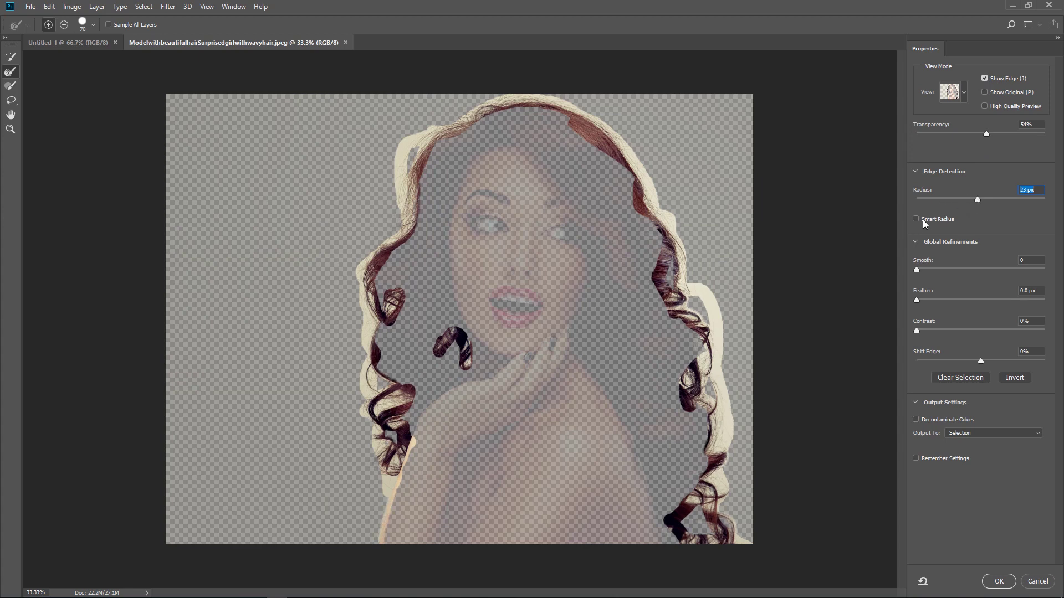
{"action": "left_click", "coordinate": [985, 79]}
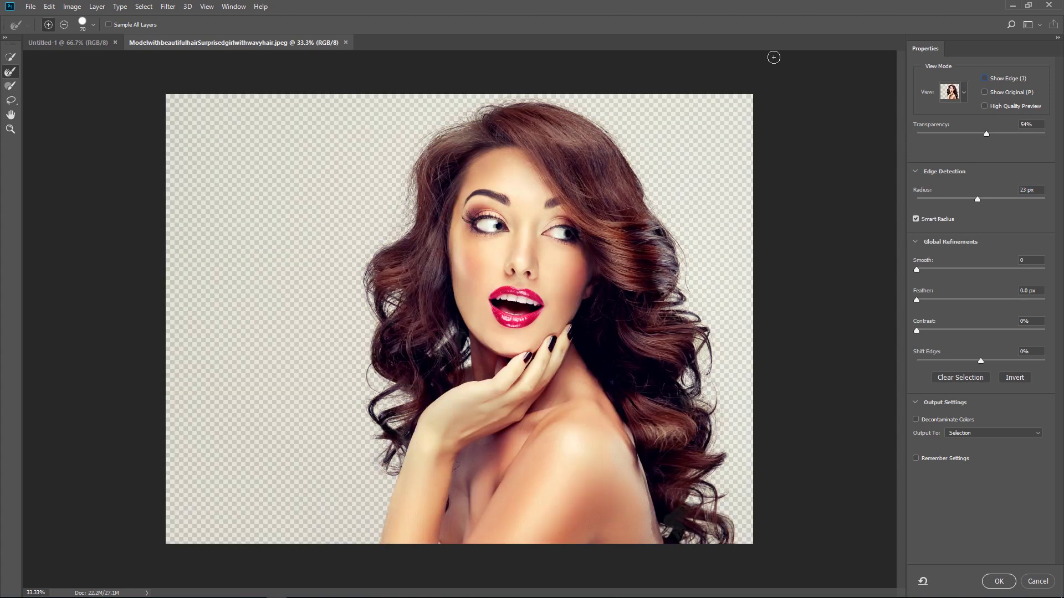
{"action": "left_click", "coordinate": [942, 422]}
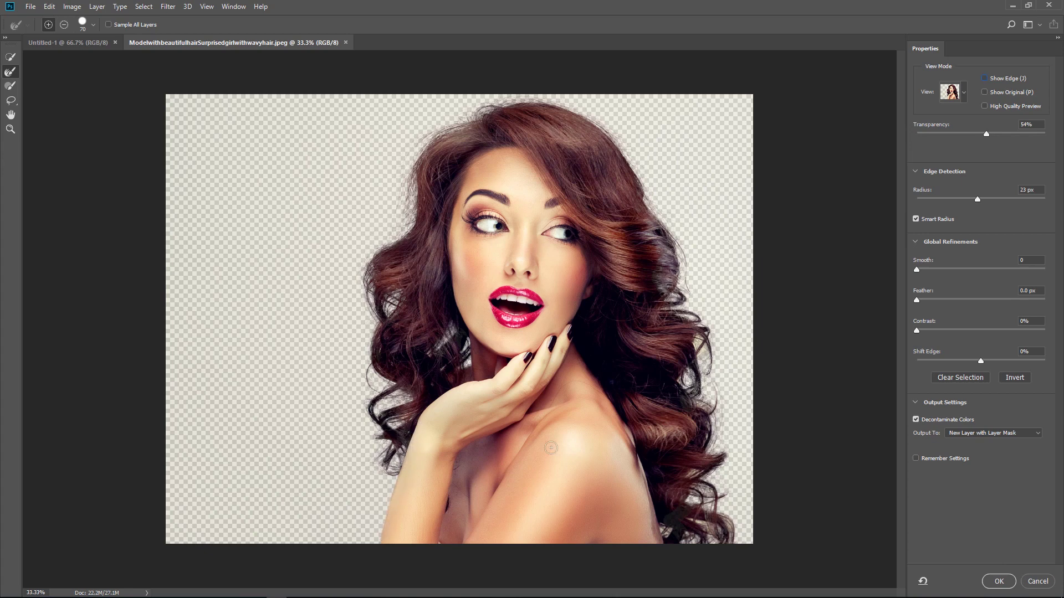
{"action": "left_click", "coordinate": [997, 582]}
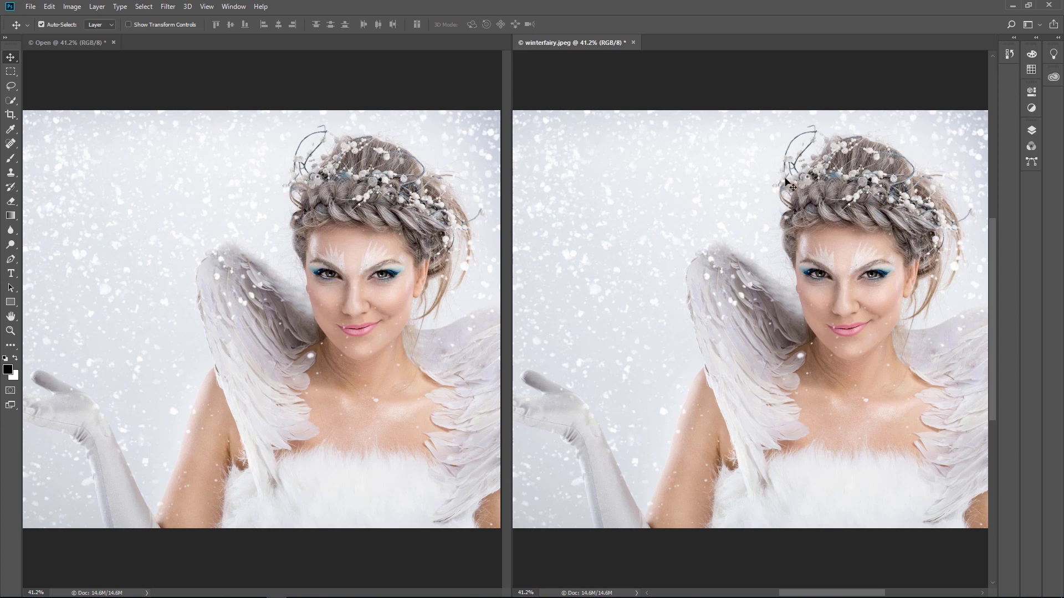
View the left Open portrait at 100% with the fairy's face centred
{"action": "left_click", "coordinate": [313, 310]}
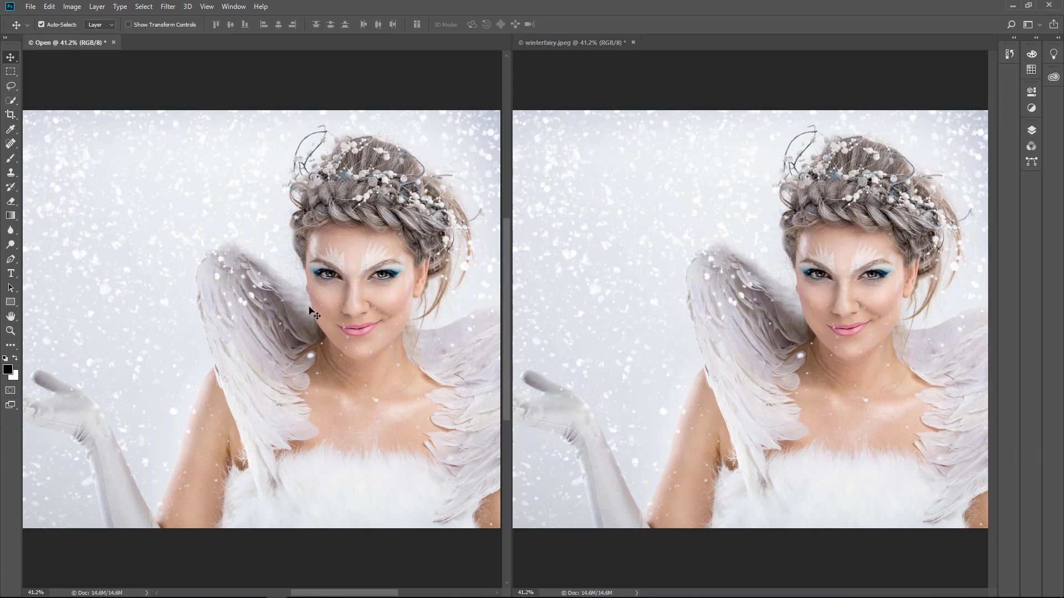
{"action": "double_click", "coordinate": [11, 330]}
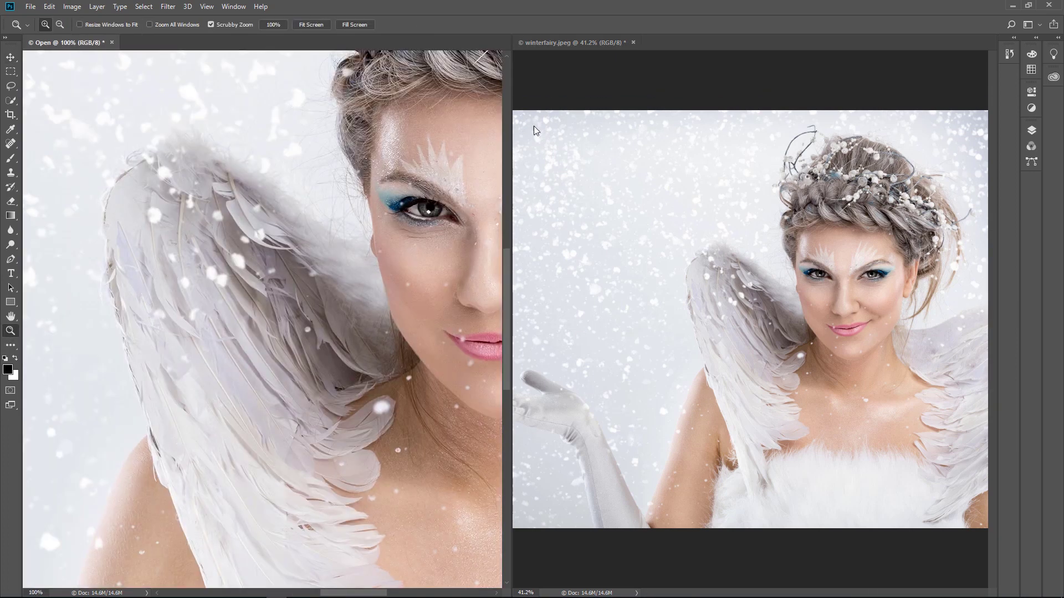
{"action": "left_click_drag", "start_coordinate": [450, 166], "coordinate": [197, 234]}
Zoom winterfairy.jpeg to 100% on the face, then open the Image menu for the Open document
{"action": "left_click", "coordinate": [714, 248]}
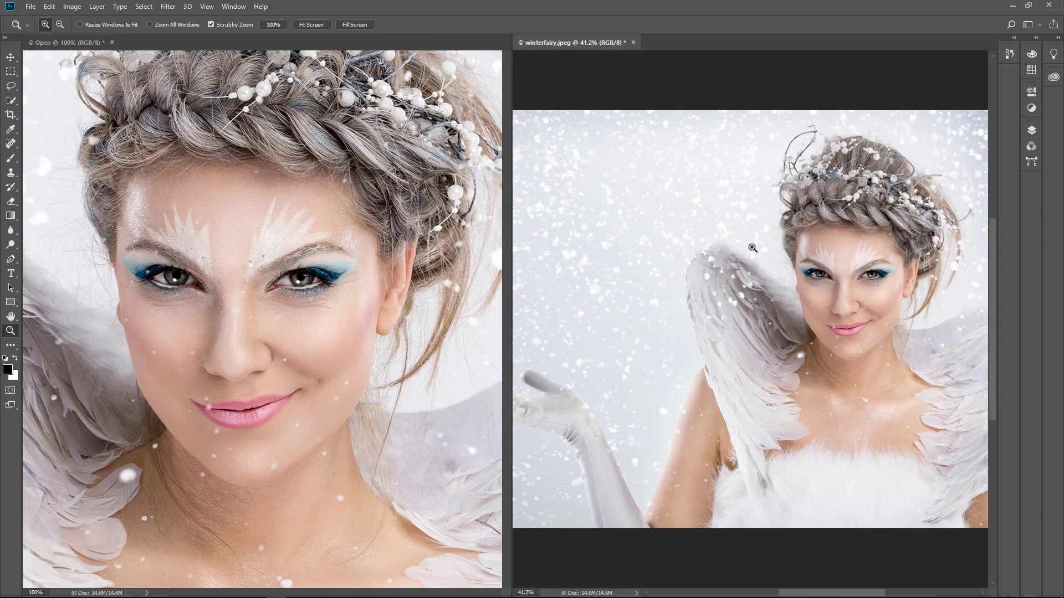
{"action": "left_click", "coordinate": [750, 248]}
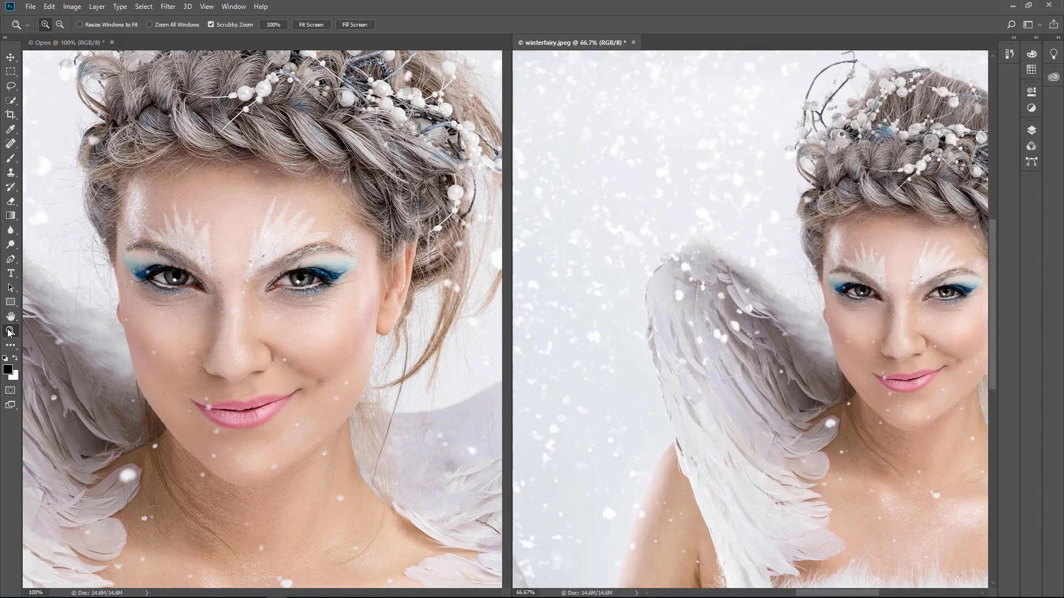
{"action": "key", "text": "ctrl+plus"}
{"action": "left_click_drag", "start_coordinate": [866, 208], "coordinate": [662, 211]}
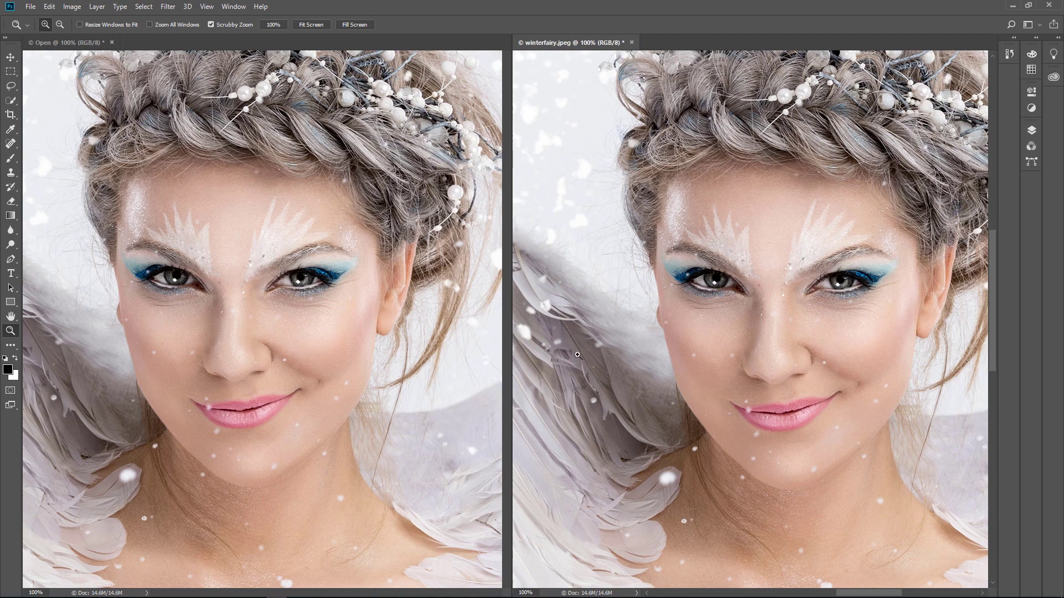
{"action": "left_click", "coordinate": [66, 48]}
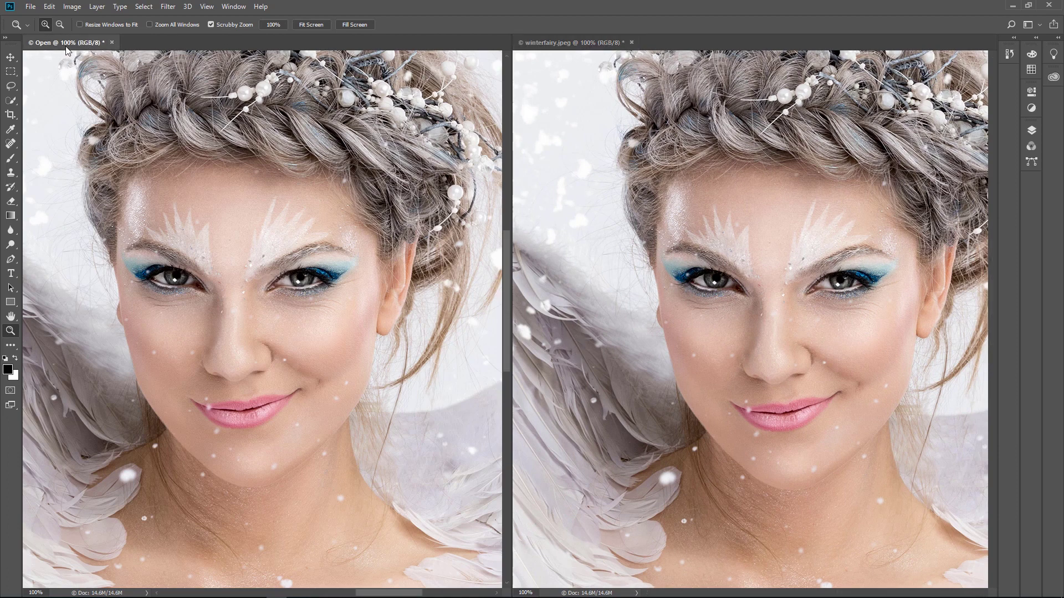
{"action": "left_click", "coordinate": [72, 6]}
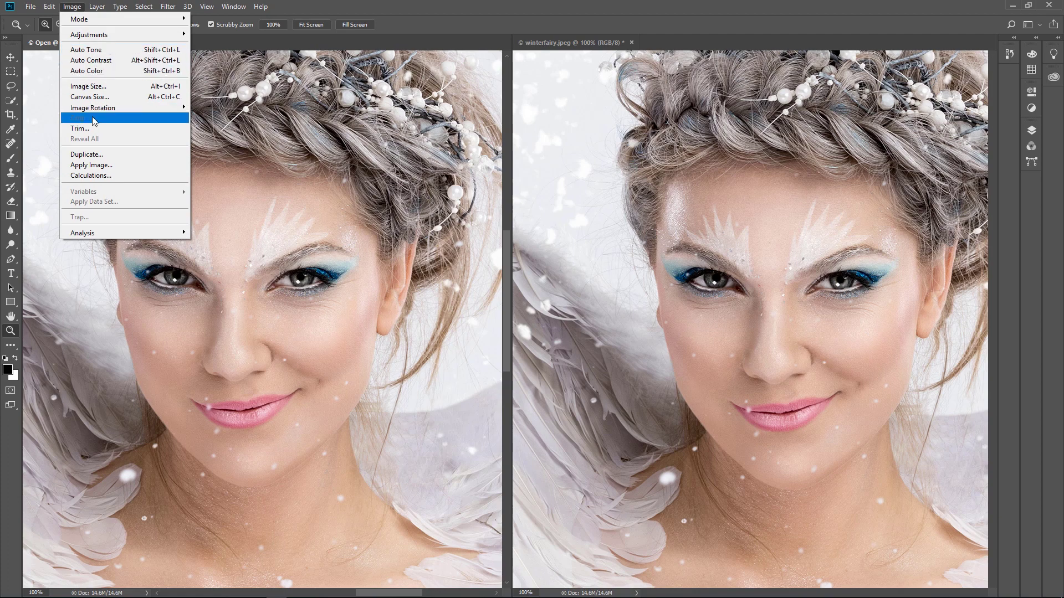
Enlarge the Open portrait to 300% width using Preserve Details (enlargement) resampling
{"action": "left_click", "coordinate": [93, 88]}
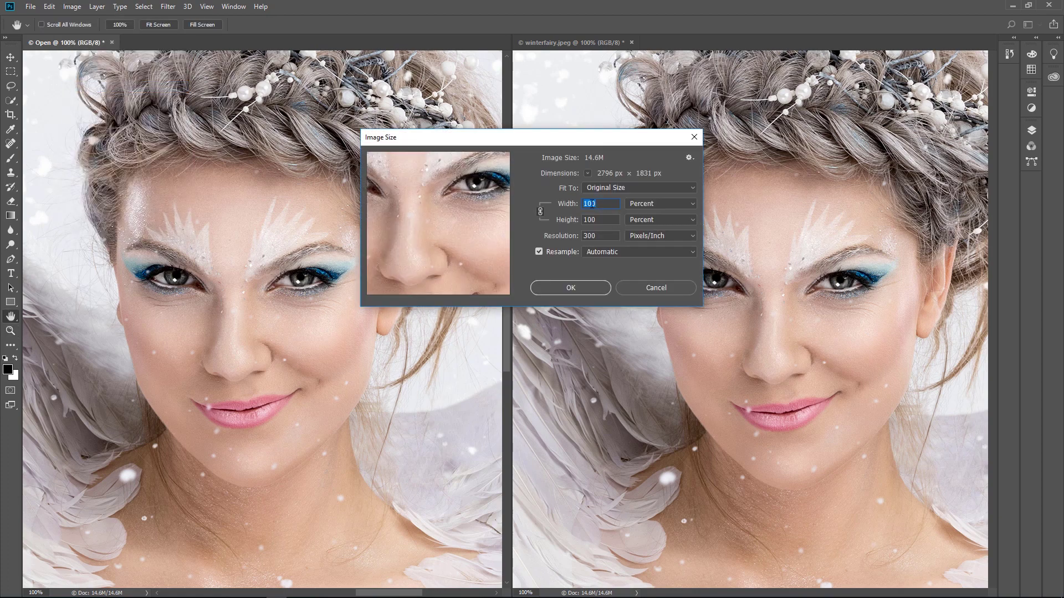
{"action": "type", "text": "300"}
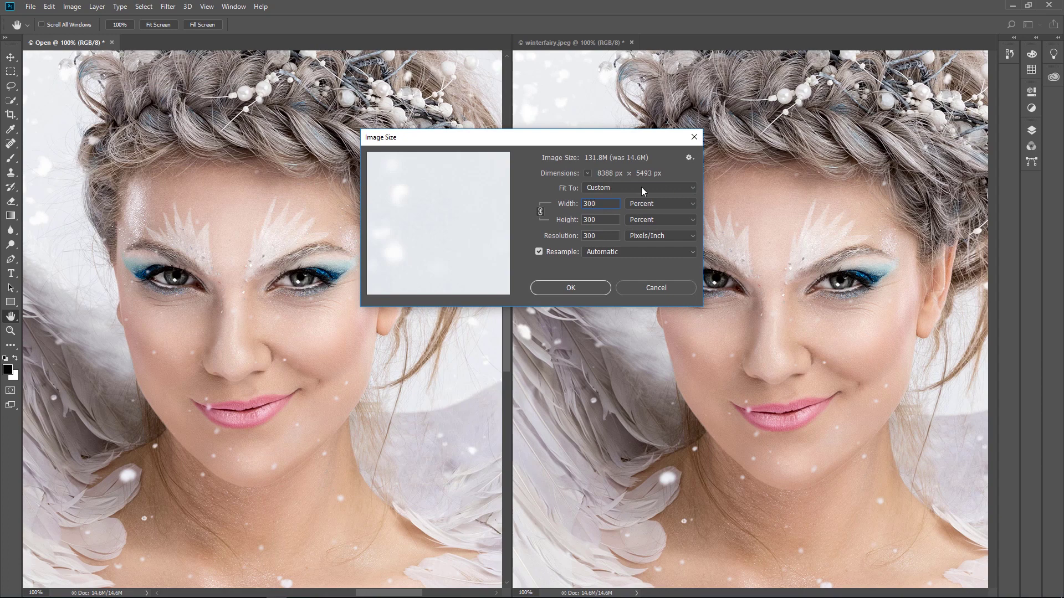
{"action": "left_click", "coordinate": [655, 204]}
{"action": "left_click", "coordinate": [655, 214]}
{"action": "left_click", "coordinate": [616, 251]}
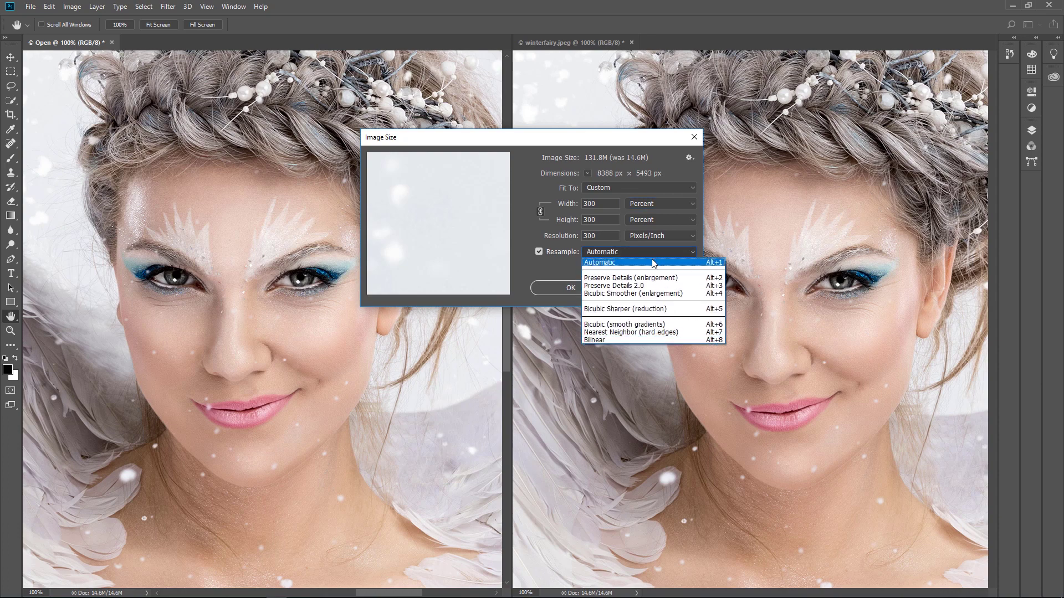
{"action": "left_click", "coordinate": [719, 260]}
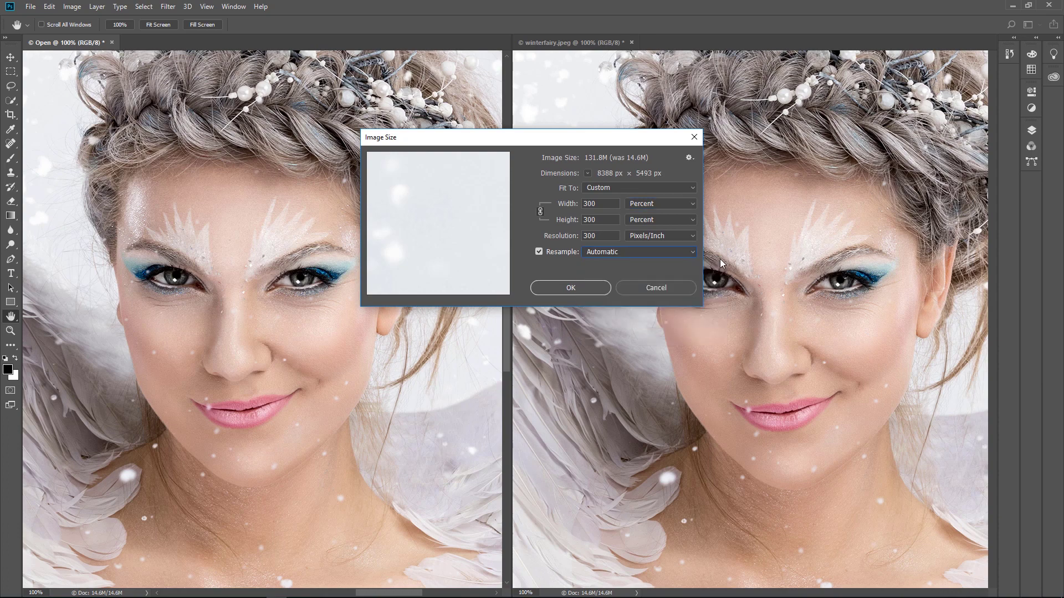
{"action": "left_click", "coordinate": [659, 250]}
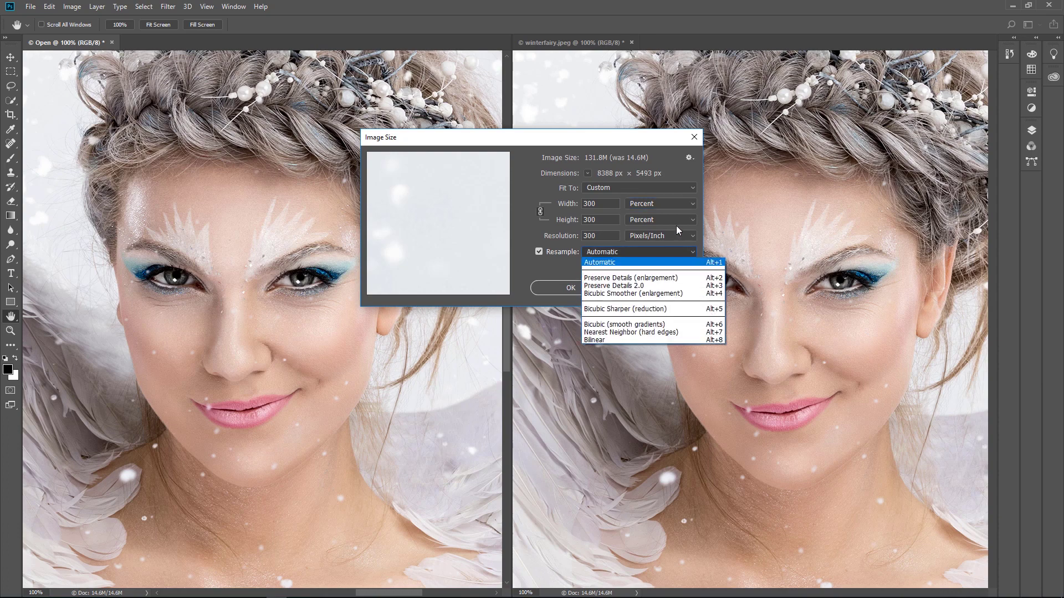
{"action": "left_click", "coordinate": [647, 279]}
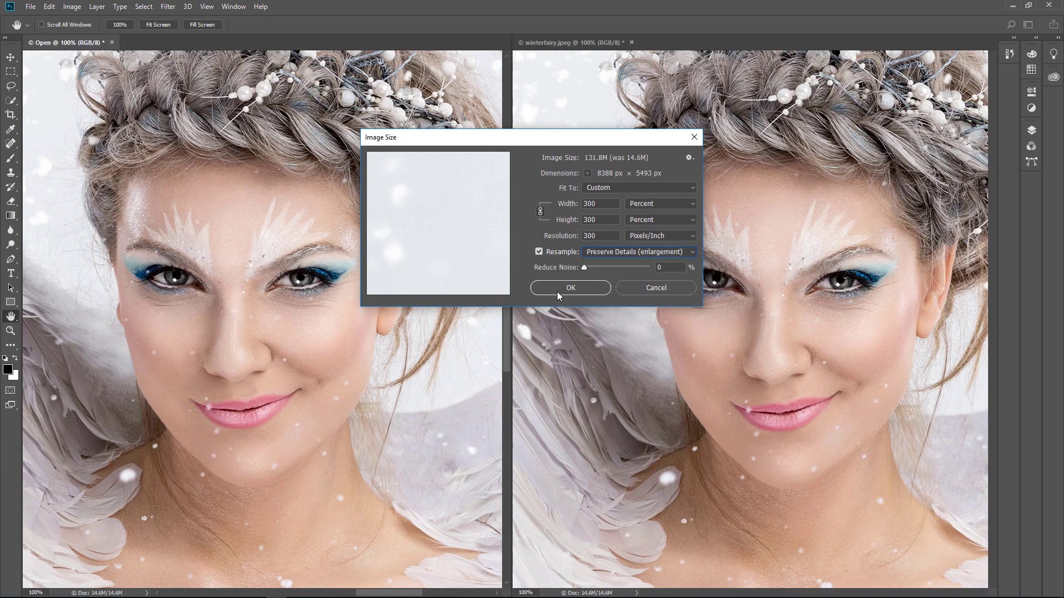
{"action": "left_click", "coordinate": [577, 287]}
Enlarge winterfairy.jpeg to 300% using Preserve Details 2.0 resampling
{"action": "key", "text": "z"}
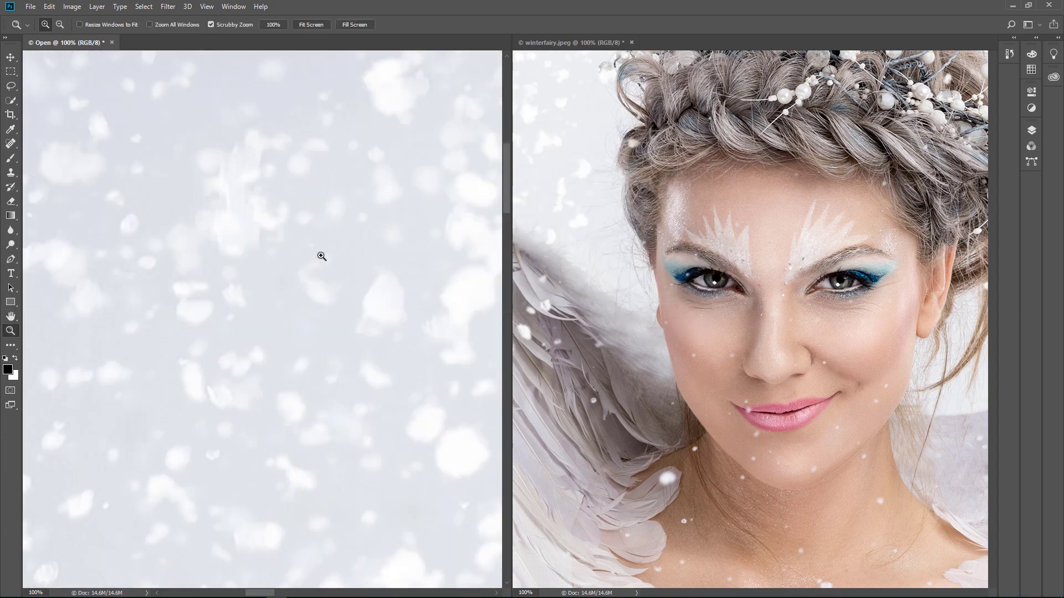
{"action": "left_click", "coordinate": [546, 61]}
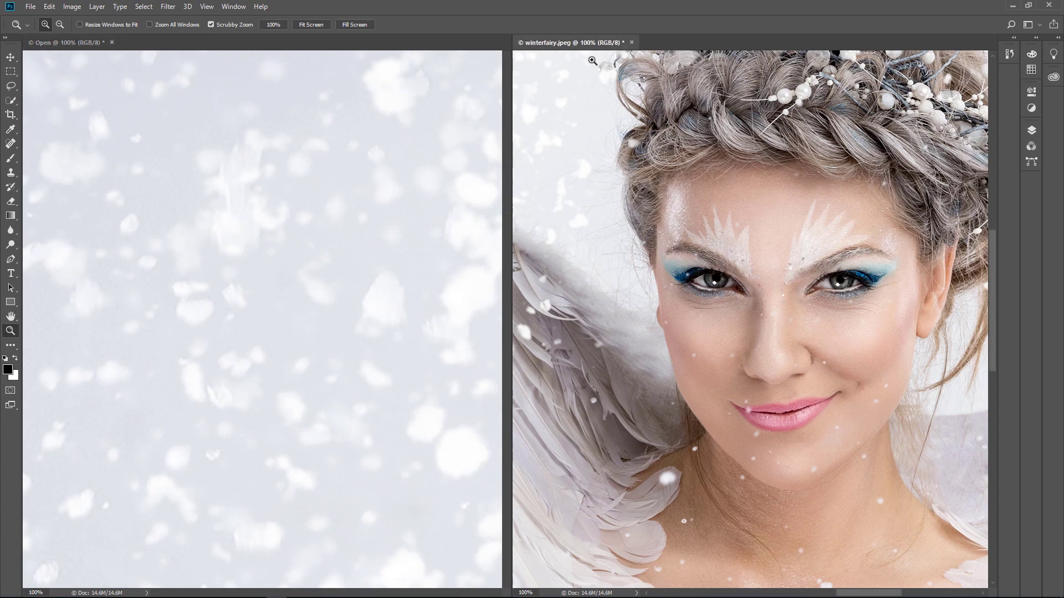
{"action": "left_click", "coordinate": [72, 6]}
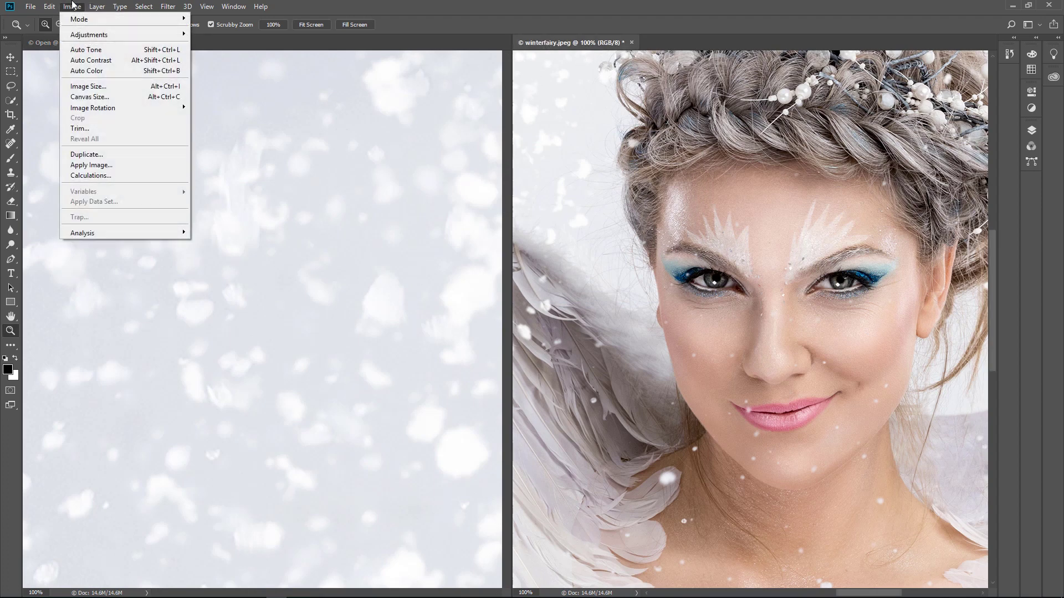
{"action": "left_click", "coordinate": [85, 87]}
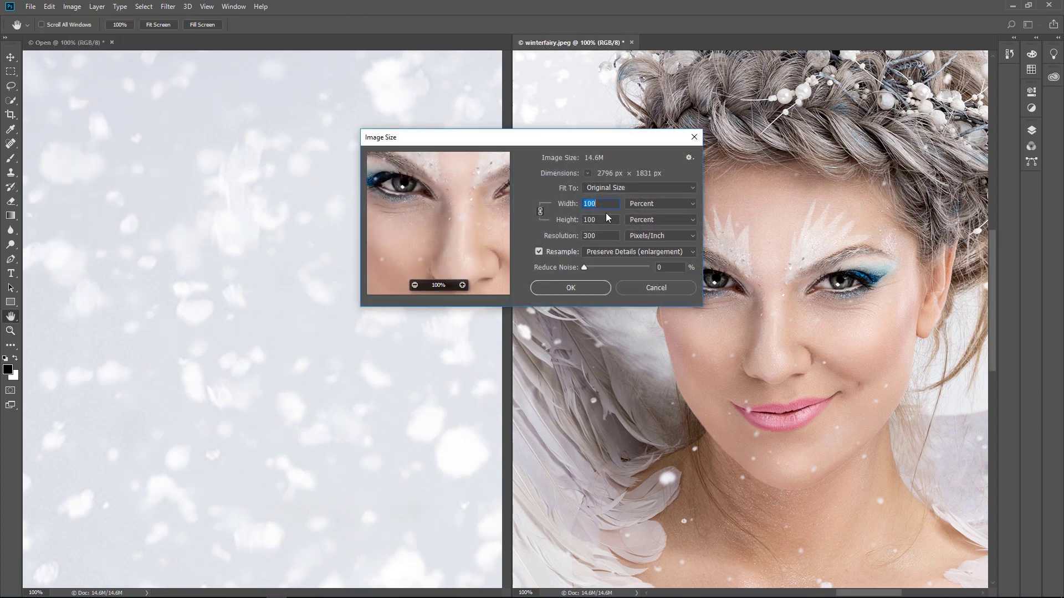
{"action": "type", "text": "300"}
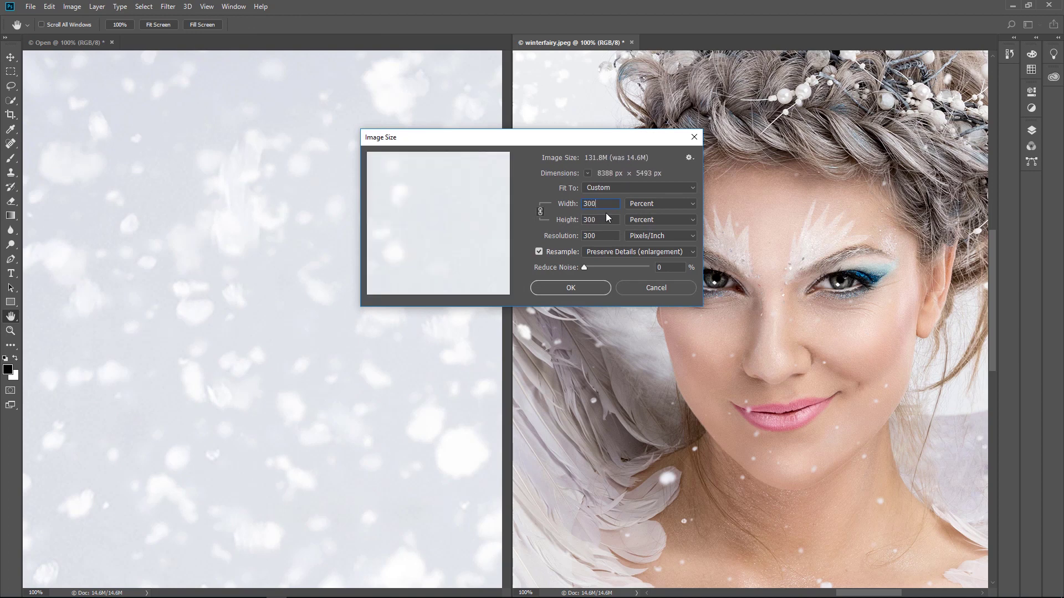
{"action": "left_click", "coordinate": [599, 250]}
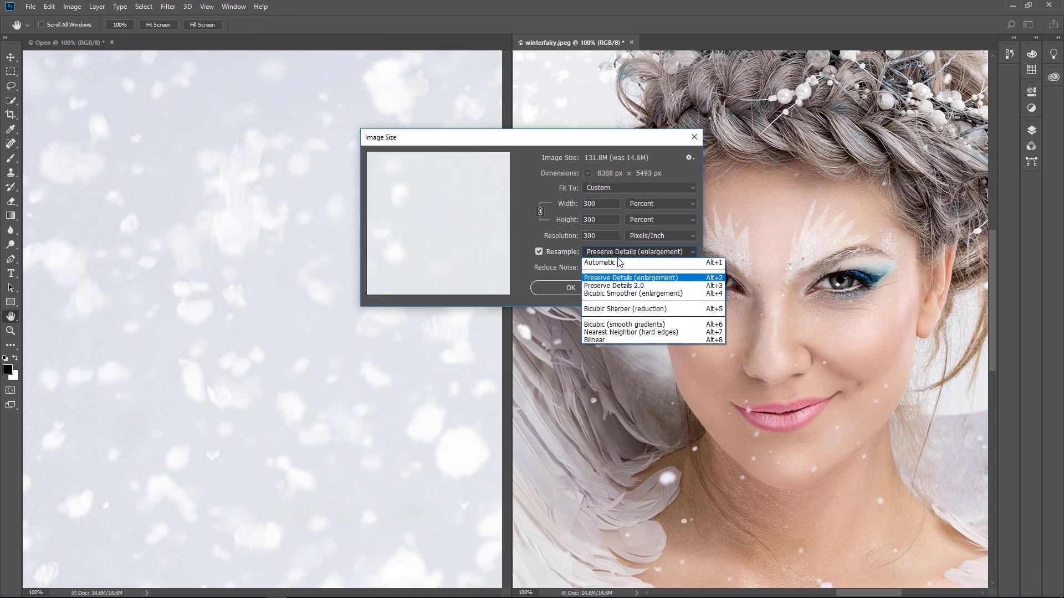
{"action": "left_click", "coordinate": [647, 276]}
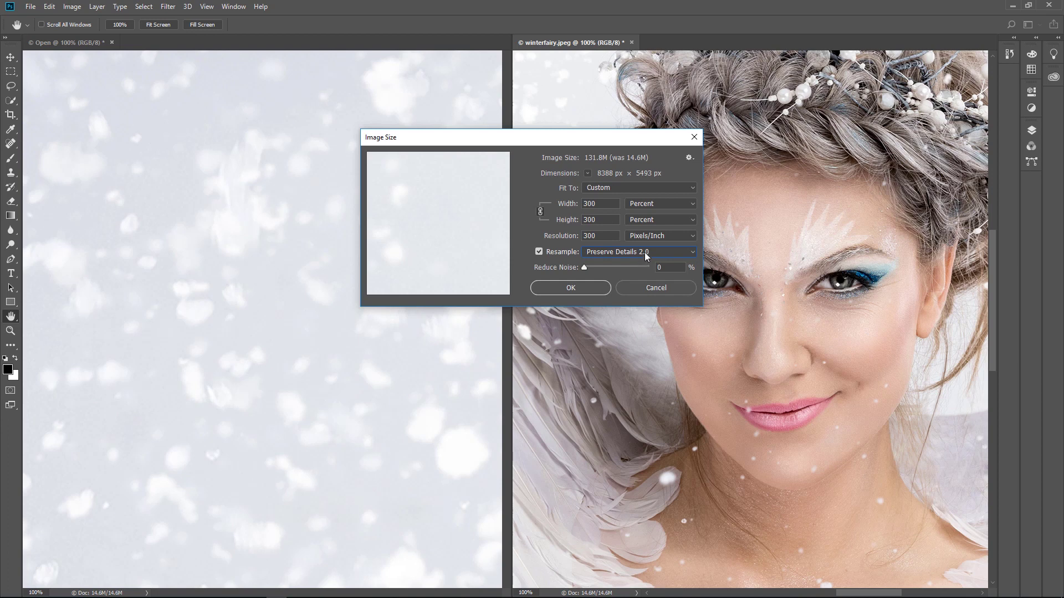
{"action": "left_click", "coordinate": [588, 292]}
{"action": "key", "text": "z"}
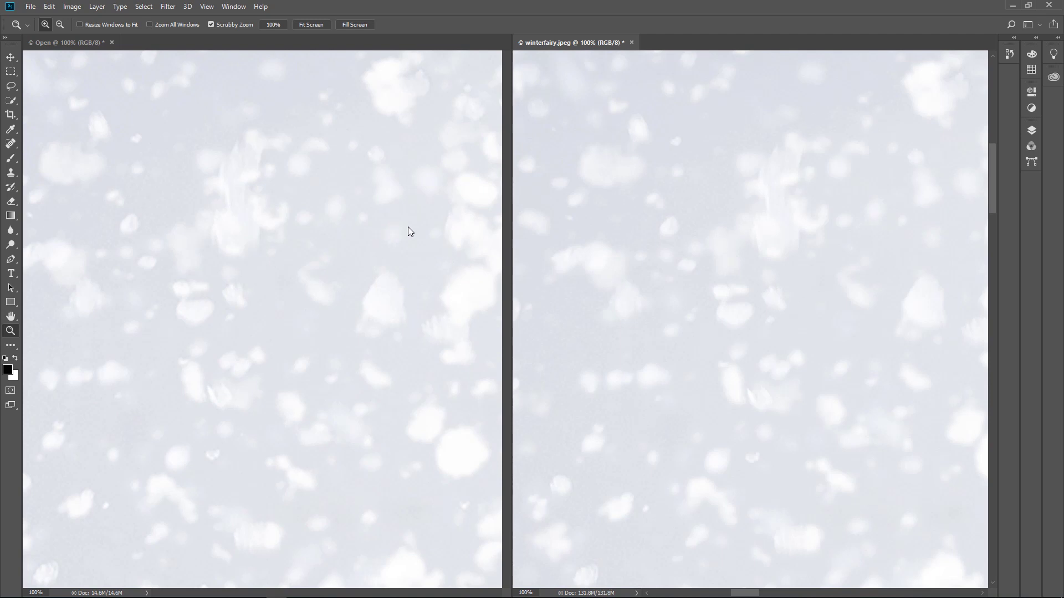
Pan the Open portrait to the face, then use Window > Arrange > Match All to sync winterfairy.jpeg
{"action": "left_click", "coordinate": [10, 57]}
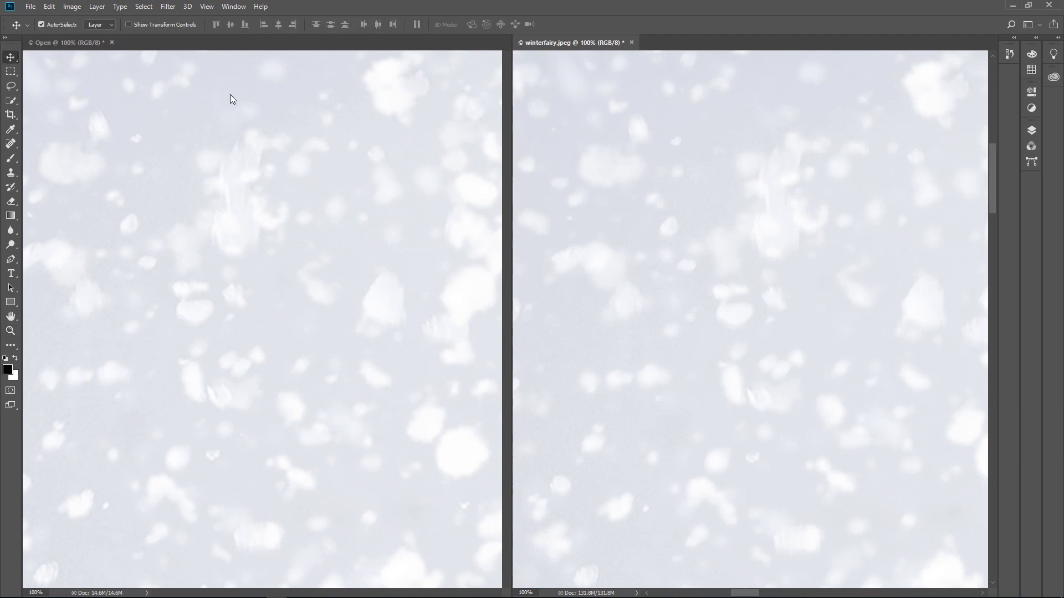
{"action": "key", "text": "h"}
{"action": "left_click_drag", "start_coordinate": [251, 206], "coordinate": [426, 273]}
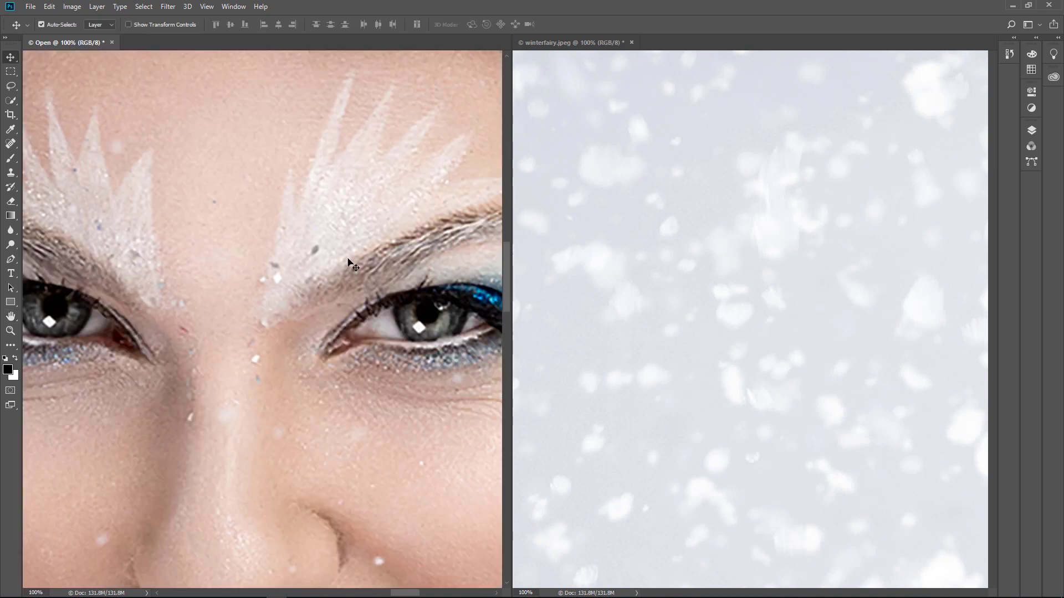
{"action": "left_click_drag", "start_coordinate": [395, 239], "coordinate": [245, 242]}
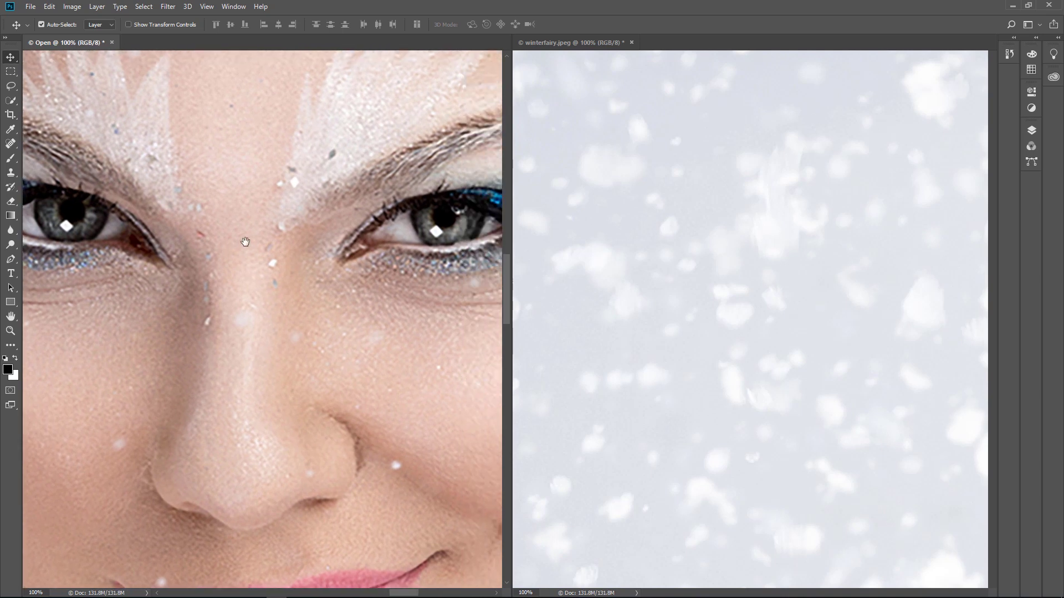
{"action": "left_click", "coordinate": [228, 8]}
{"action": "mouse_move", "coordinate": [310, 19]}
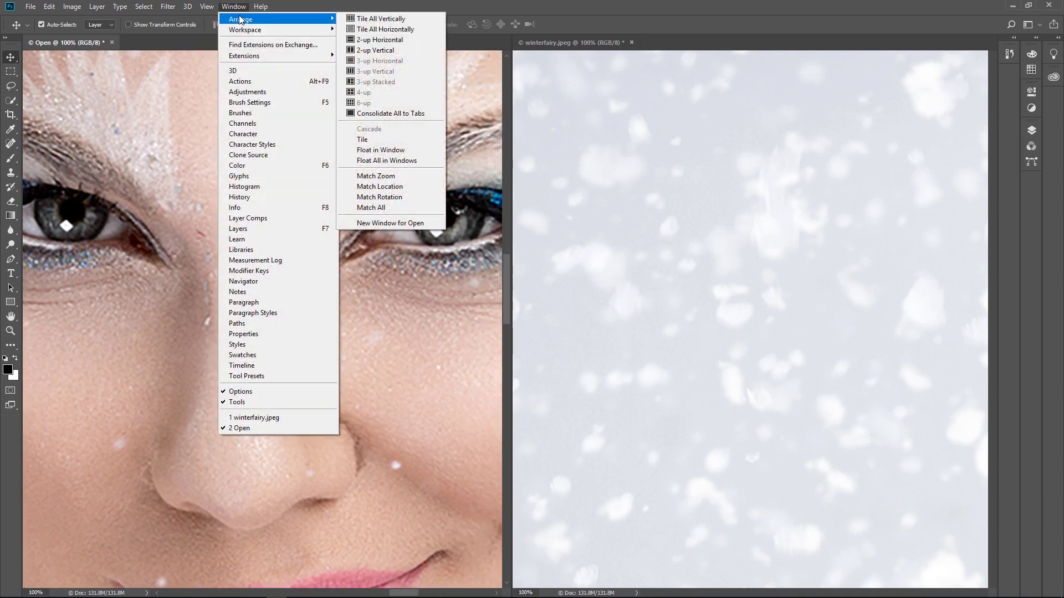
{"action": "left_click", "coordinate": [413, 208]}
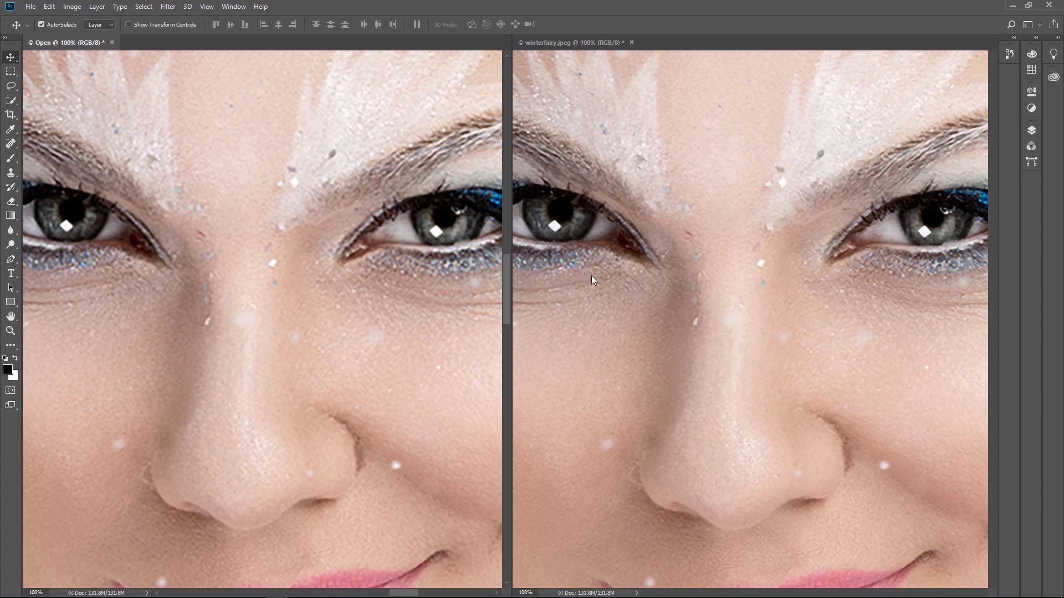
Centre both portraits on the fairy's right eye, then zoom both out to 17.6%
{"action": "left_click_drag", "start_coordinate": [437, 198], "coordinate": [315, 206]}
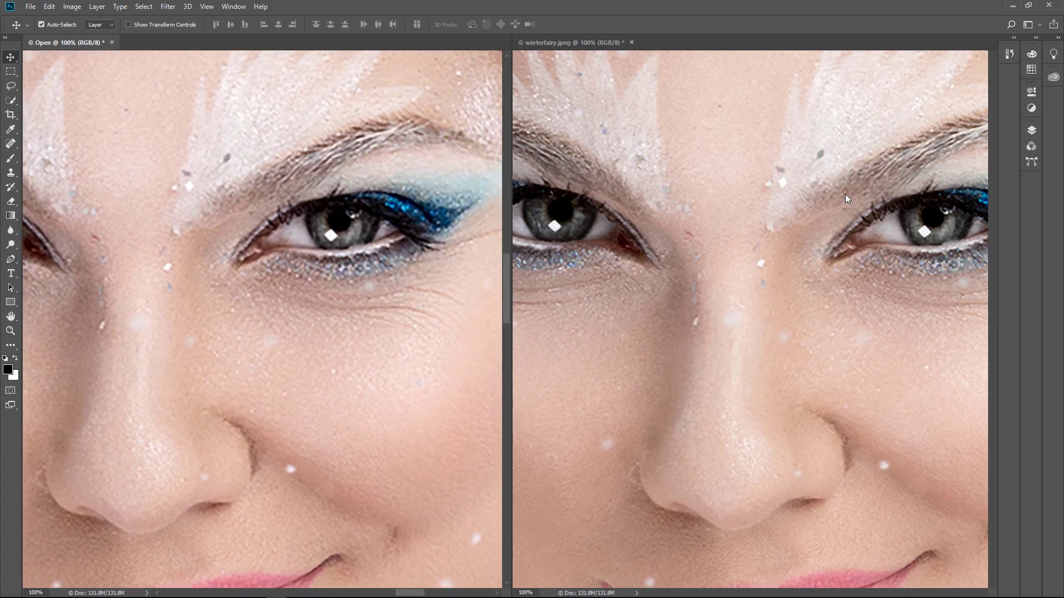
{"action": "left_click_drag", "start_coordinate": [943, 188], "coordinate": [849, 182]}
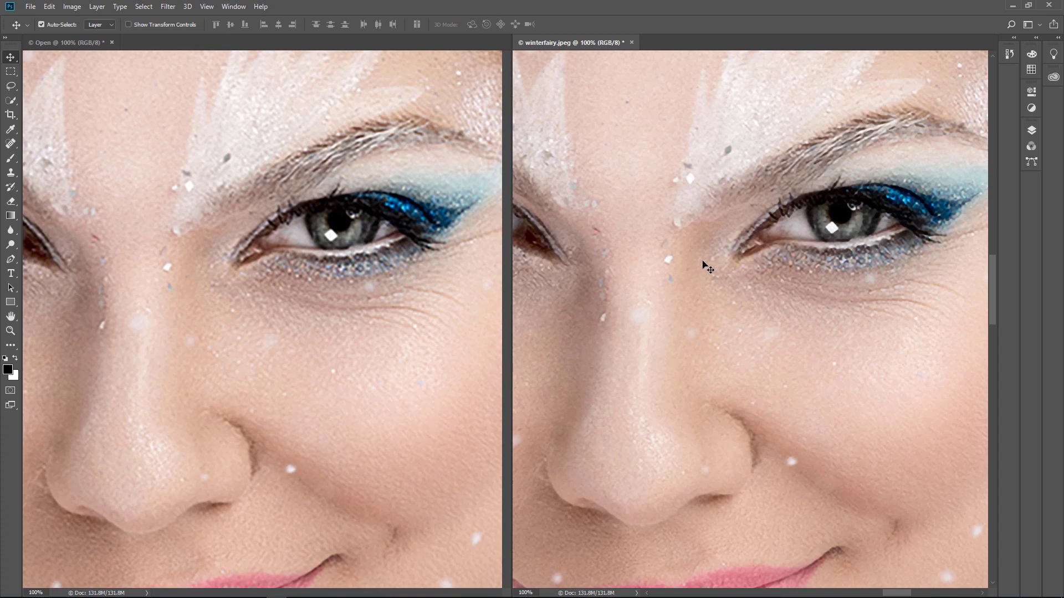
{"action": "key", "text": "ctrl"}
{"action": "key", "text": "alt"}
{"action": "key", "text": "ctrl+0"}
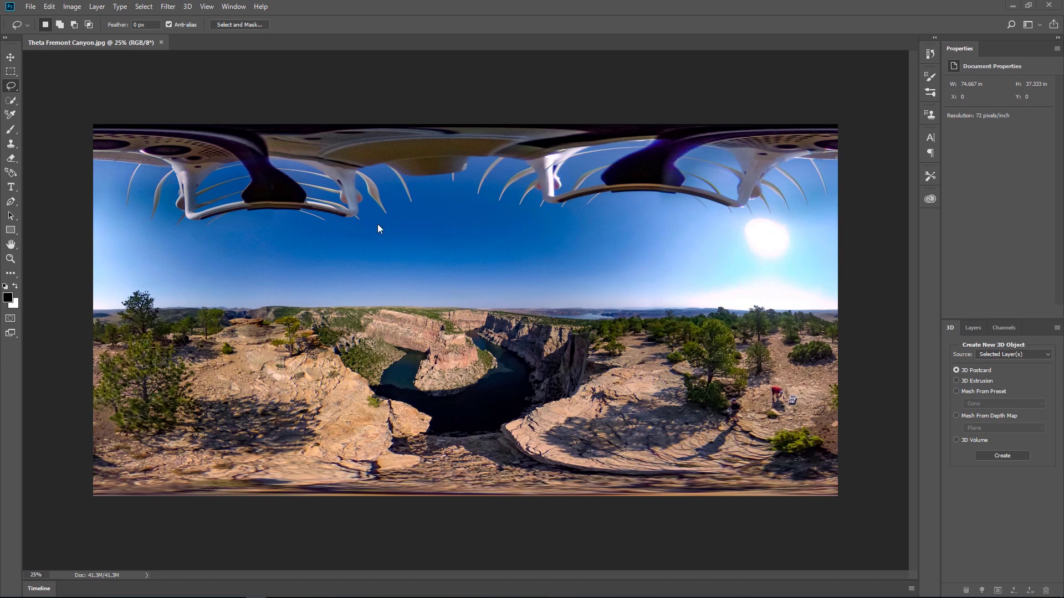
Make a New Panorama Layer from the canyon image and orbit up to the drone
{"action": "left_click", "coordinate": [187, 6]}
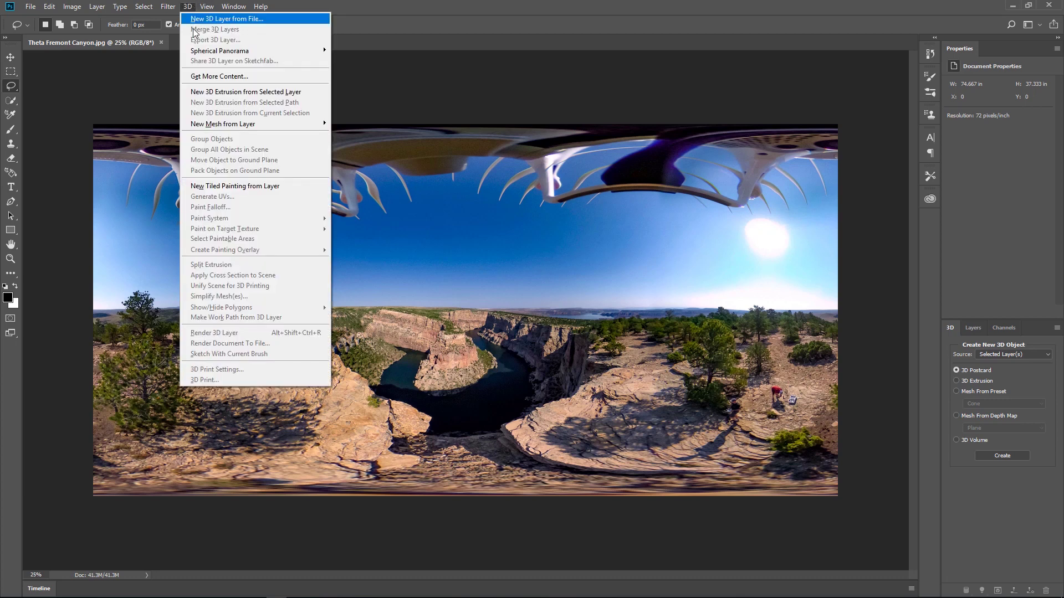
{"action": "mouse_move", "coordinate": [255, 51]}
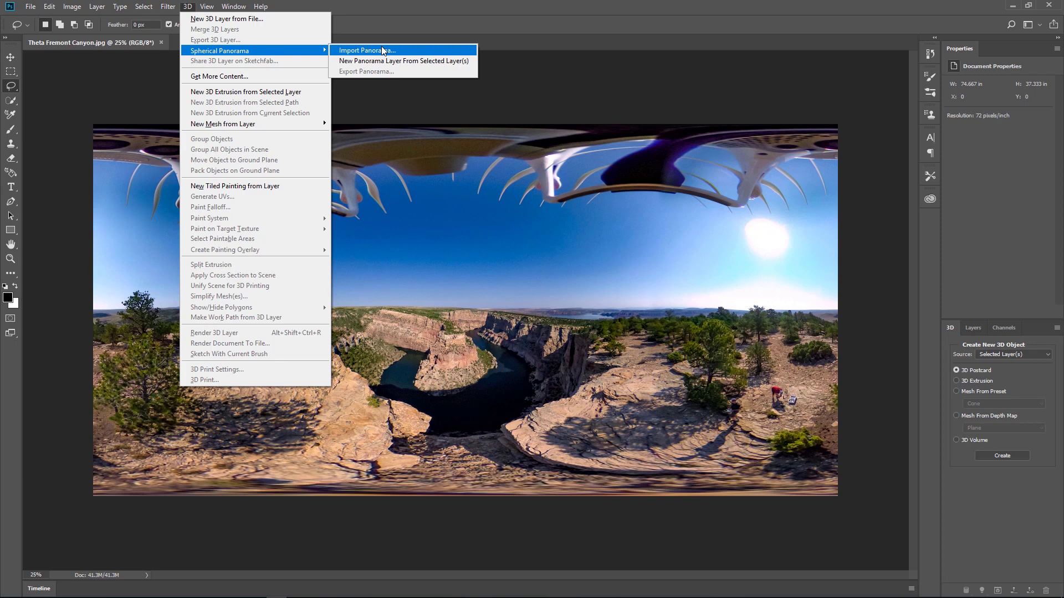
{"action": "left_click", "coordinate": [387, 60]}
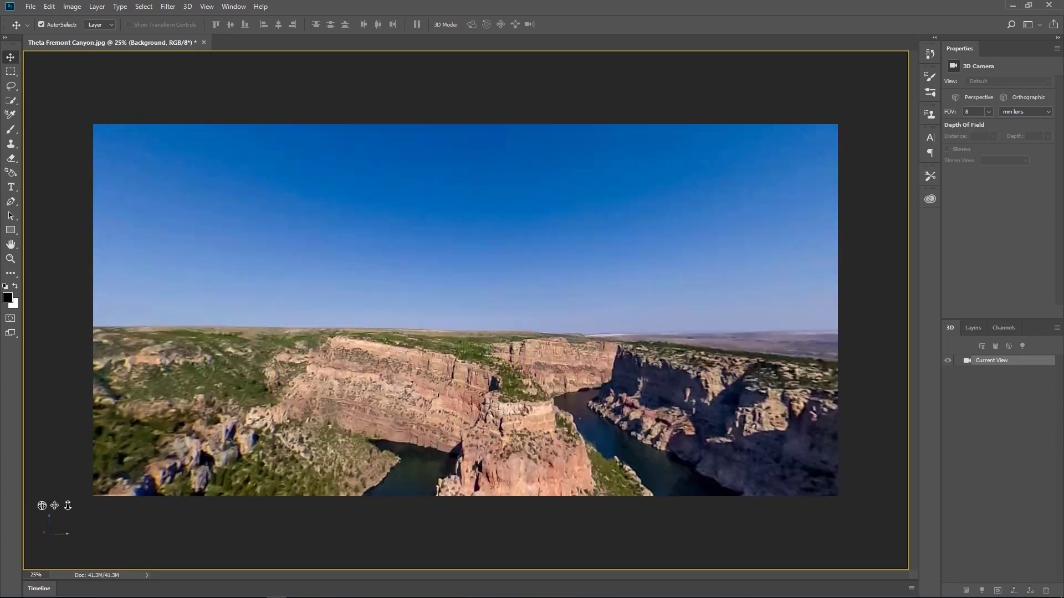
{"action": "left_click_drag", "start_coordinate": [601, 403], "coordinate": [408, 400]}
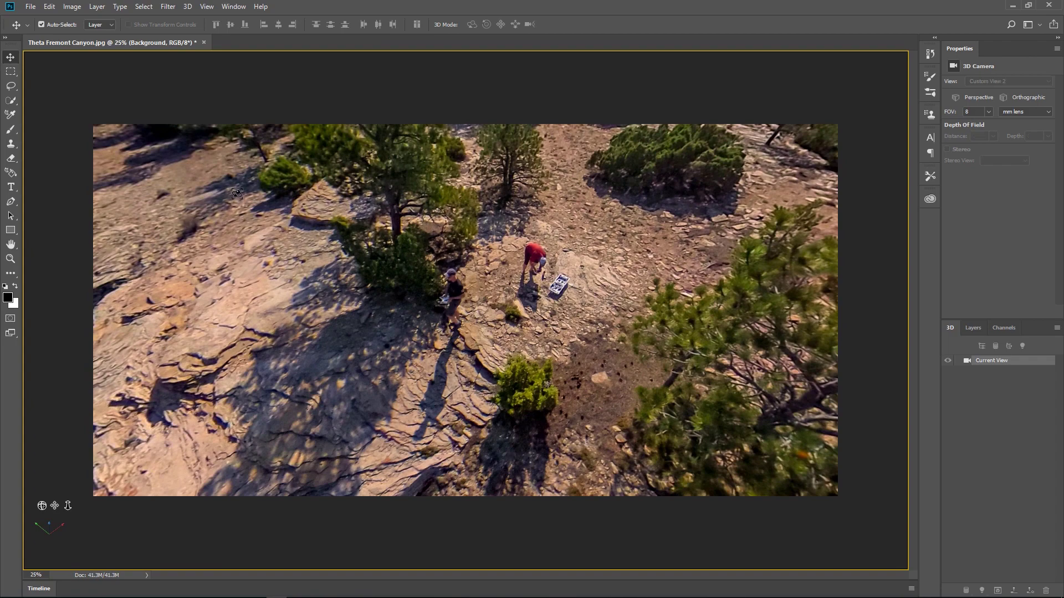
{"action": "left_click_drag", "start_coordinate": [238, 194], "coordinate": [382, 223]}
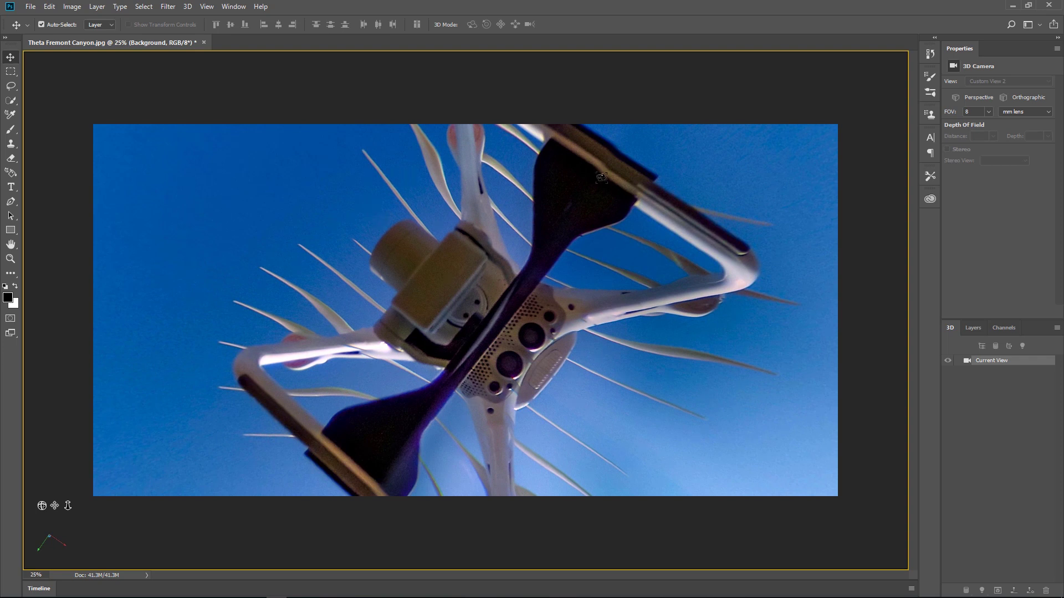
Lower the panorama's field of view from 8 to 1 and frame the drone
{"action": "left_click", "coordinate": [989, 111]}
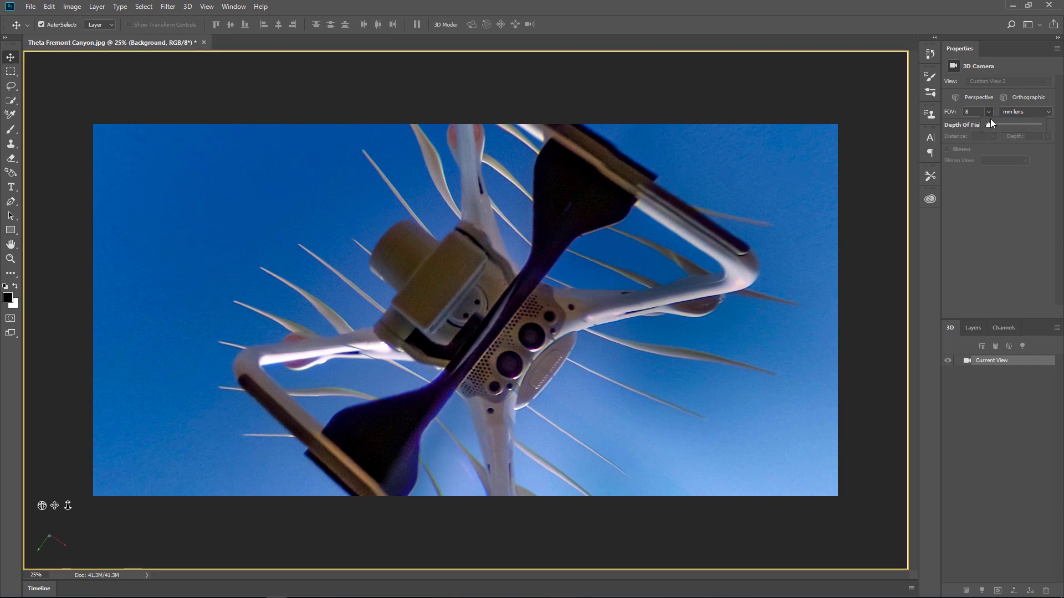
{"action": "left_click_drag", "start_coordinate": [988, 125], "coordinate": [973, 128]}
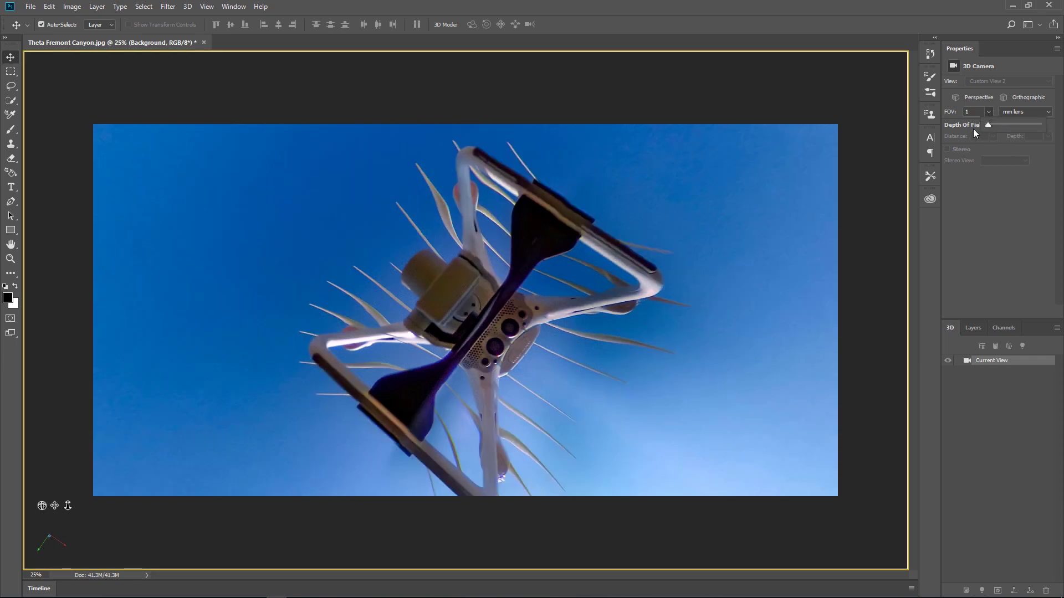
{"action": "left_click", "coordinate": [486, 294]}
{"action": "left_click_drag", "start_coordinate": [486, 294], "coordinate": [471, 280]}
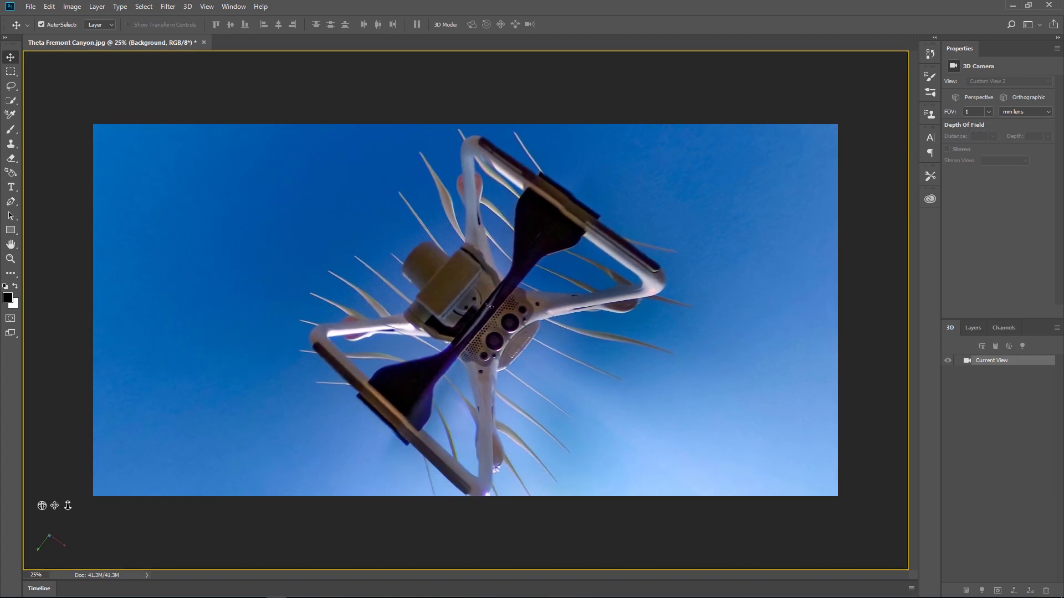
Lasso the drone, fill it with Content-Aware Fill, and deselect
{"action": "left_click", "coordinate": [9, 87]}
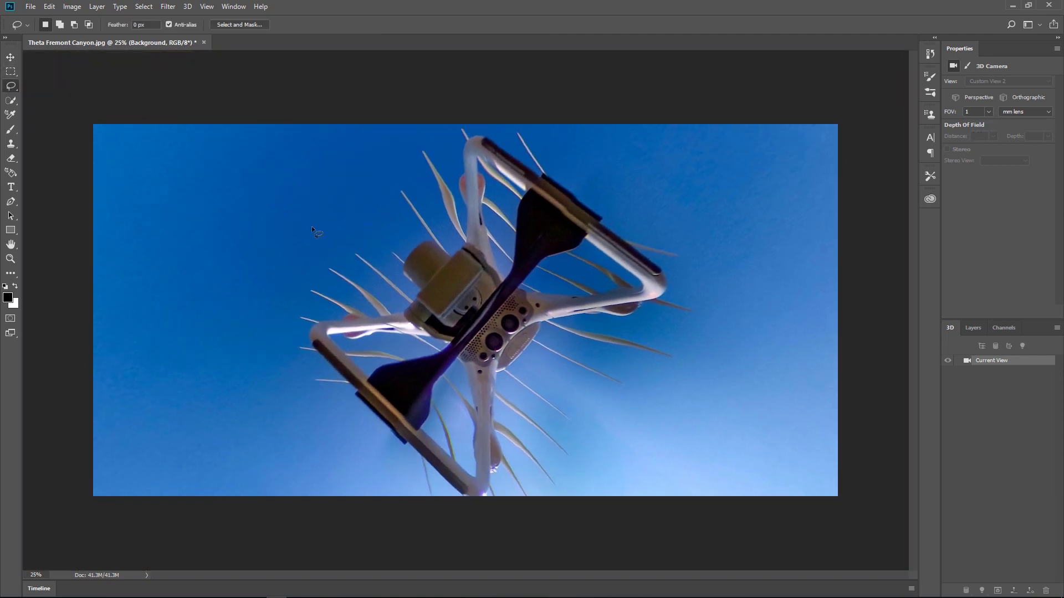
{"action": "mouse_move", "coordinate": [355, 190]}
{"action": "left_mouse_down"}
{"action": "mouse_move", "coordinate": [487, 112]}
{"action": "mouse_move", "coordinate": [683, 167]}
{"action": "mouse_move", "coordinate": [779, 288]}
{"action": "mouse_move", "coordinate": [690, 437]}
{"action": "mouse_move", "coordinate": [585, 500]}
{"action": "mouse_move", "coordinate": [414, 520]}
{"action": "mouse_move", "coordinate": [330, 450]}
{"action": "mouse_move", "coordinate": [273, 257]}
{"action": "mouse_move", "coordinate": [299, 218]}
{"action": "left_mouse_up"}
{"action": "key", "text": "shift+BackSpace"}
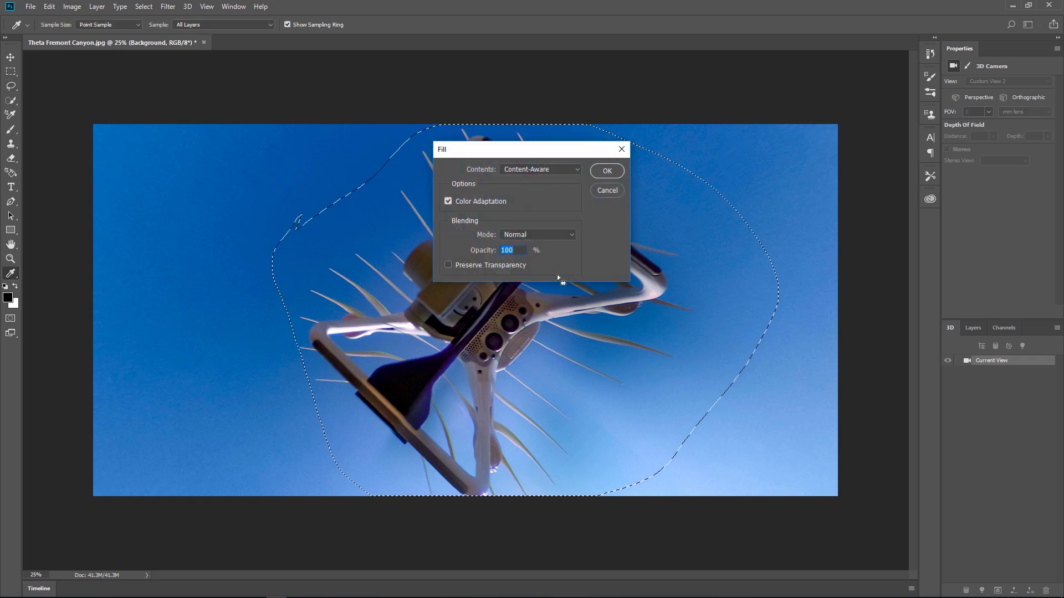
{"action": "left_click", "coordinate": [606, 171]}
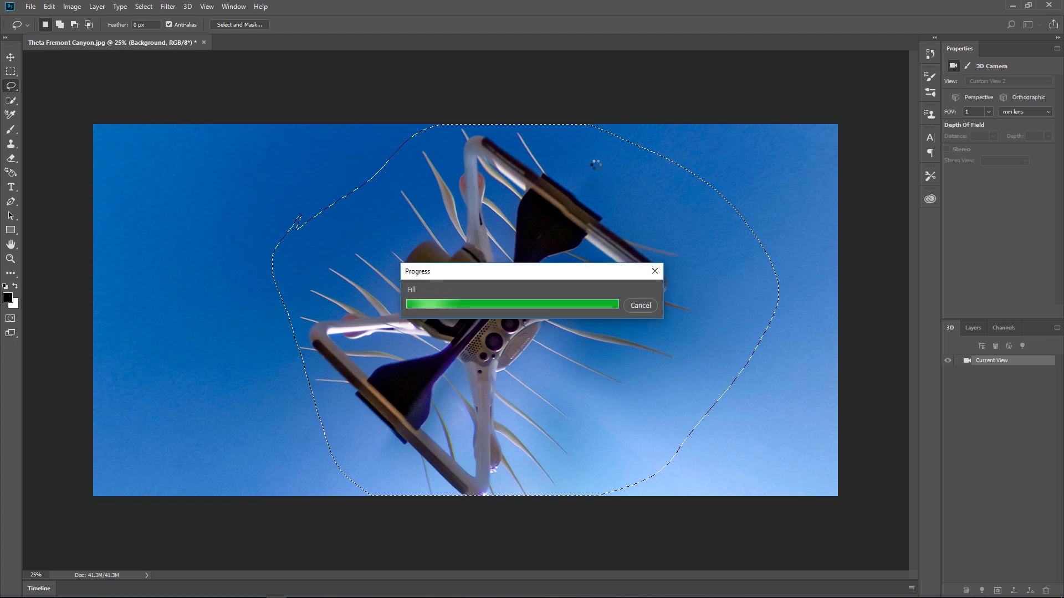
{"action": "key", "text": "ctrl+d"}
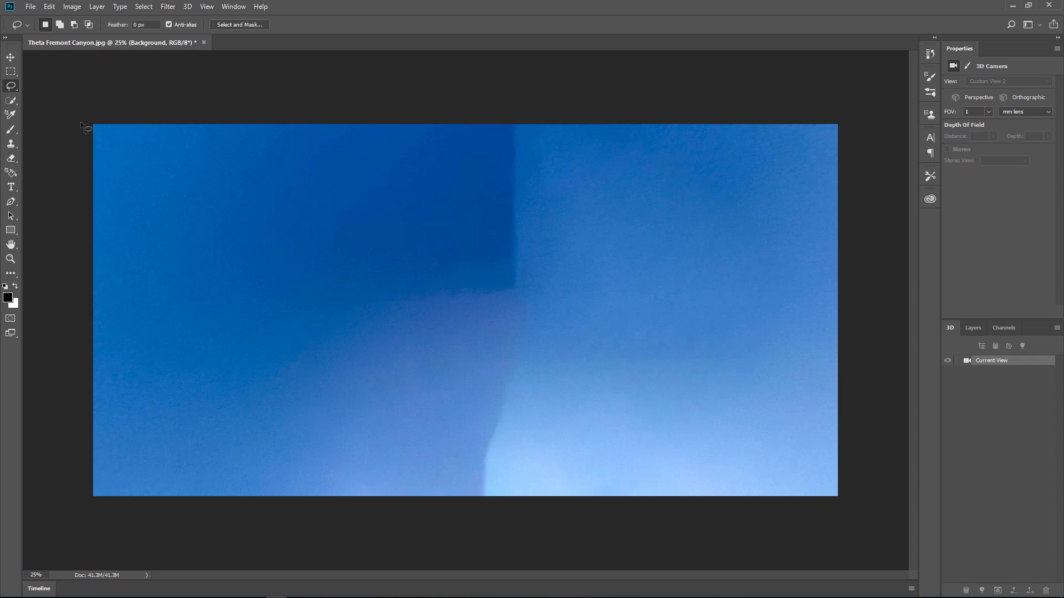
Lasso the leftover drone fragments above the sun and Content-Aware Fill them with sky
{"action": "key", "text": "v"}
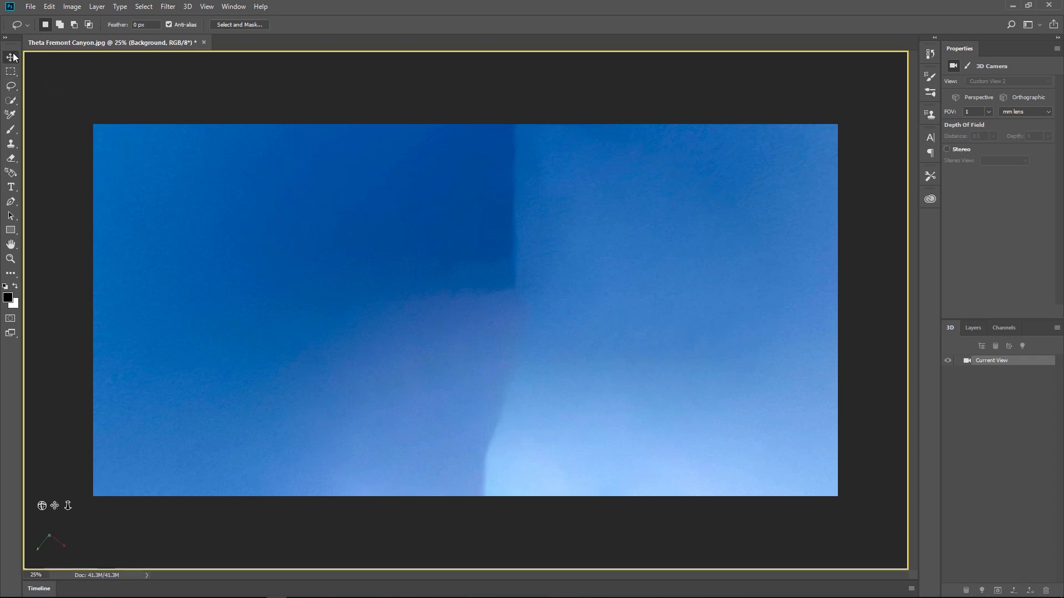
{"action": "left_click_drag", "start_coordinate": [535, 335], "coordinate": [537, 363]}
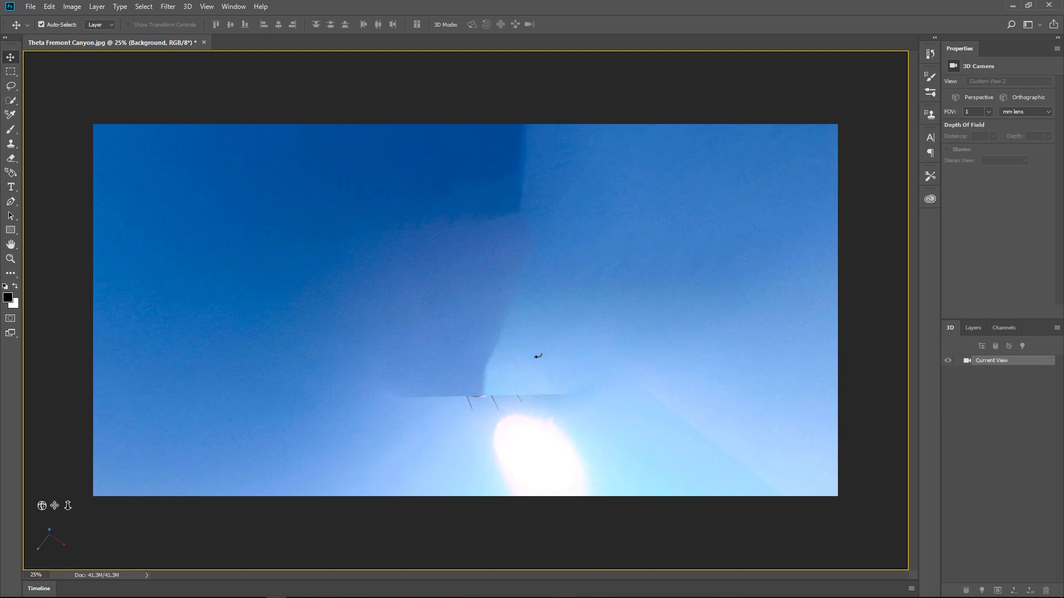
{"action": "left_click", "coordinate": [11, 86]}
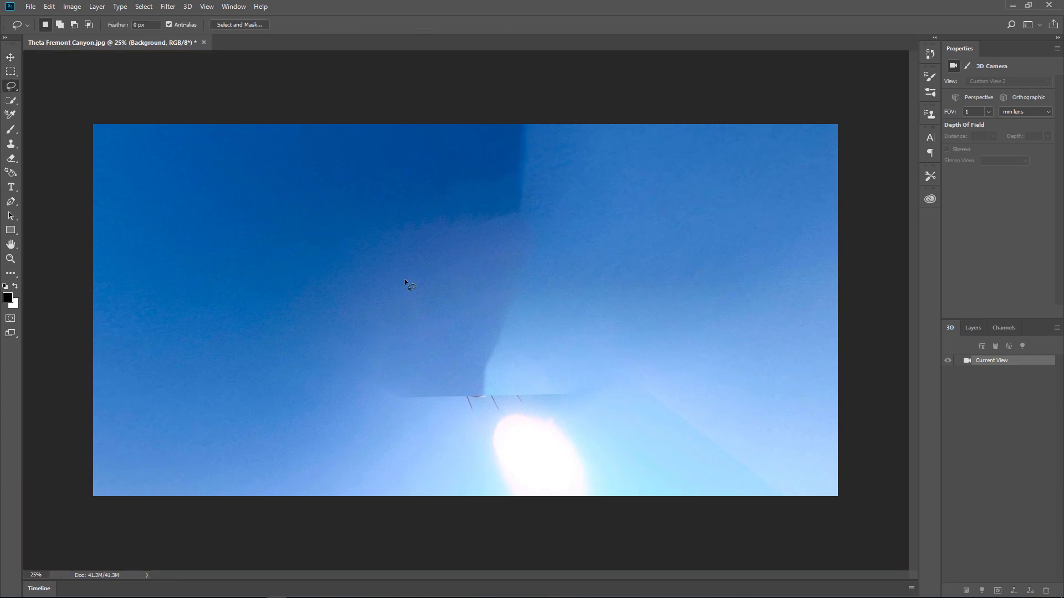
{"action": "mouse_move", "coordinate": [383, 279]}
{"action": "left_mouse_down"}
{"action": "mouse_move", "coordinate": [563, 317]}
{"action": "mouse_move", "coordinate": [596, 411]}
{"action": "mouse_move", "coordinate": [515, 418]}
{"action": "mouse_move", "coordinate": [361, 366]}
{"action": "mouse_move", "coordinate": [352, 297]}
{"action": "left_mouse_up"}
{"action": "key", "text": "shift+BackSpace"}
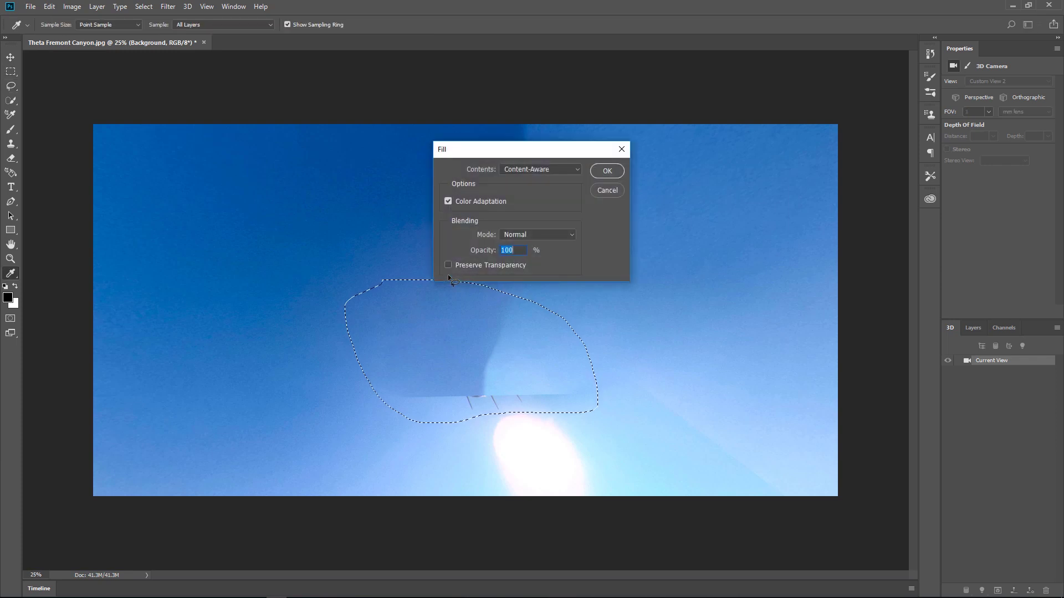
{"action": "key", "text": "Return"}
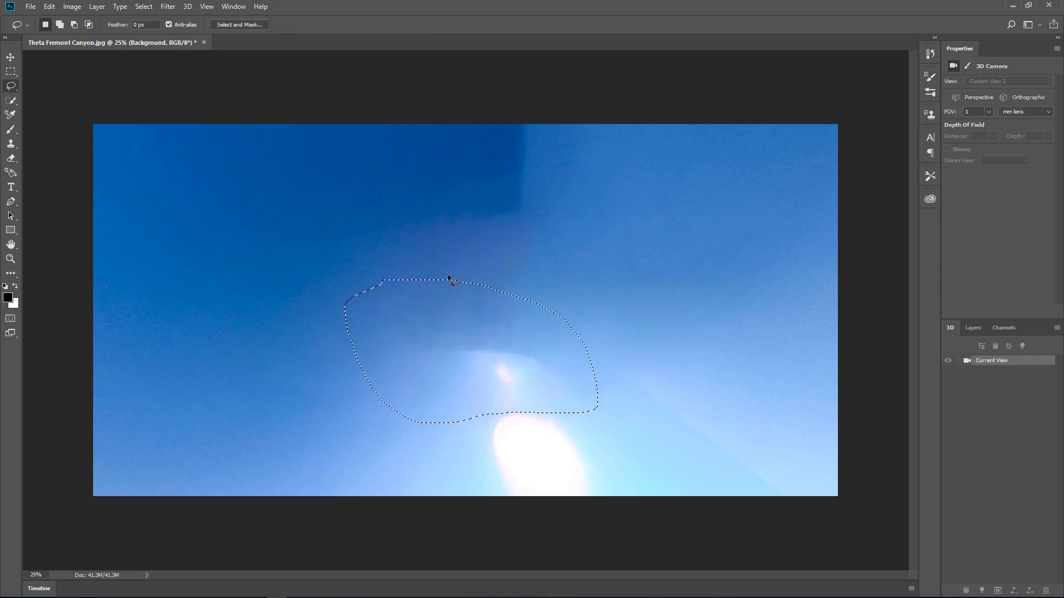
{"action": "key", "text": "ctrl+d"}
{"action": "left_click", "coordinate": [10, 57]}
Orbit down past the horizon and trees, then across the sky to the river canyon
{"action": "left_click_drag", "start_coordinate": [520, 261], "coordinate": [543, 293]}
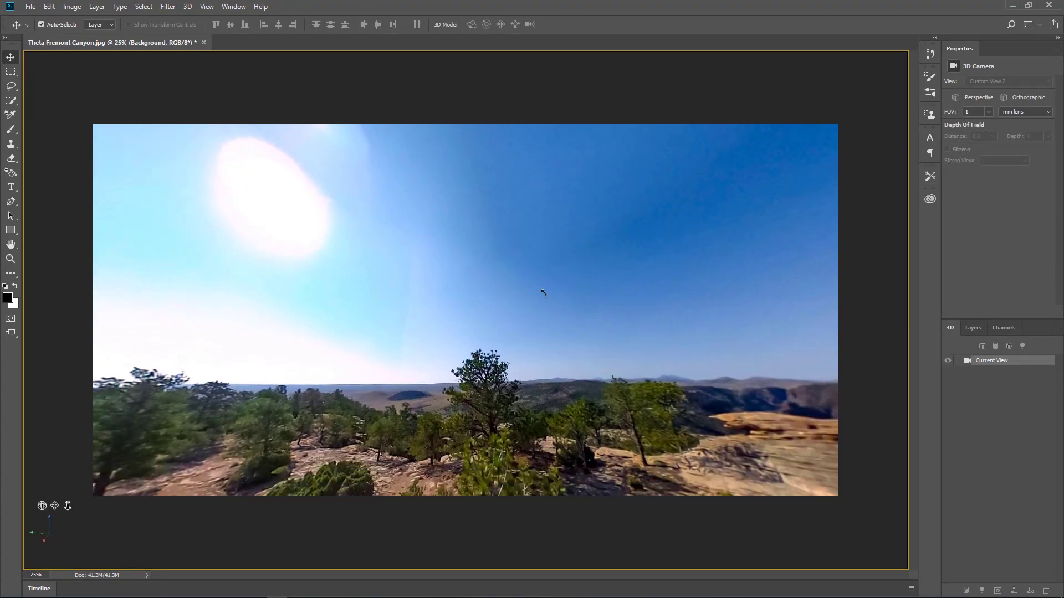
{"action": "left_click_drag", "start_coordinate": [349, 347], "coordinate": [380, 166]}
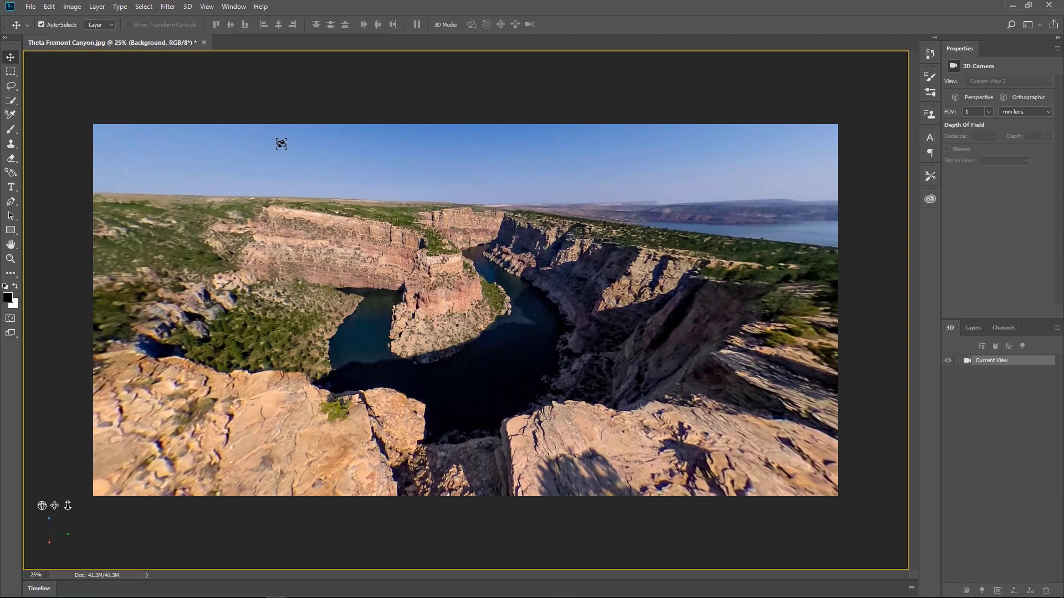